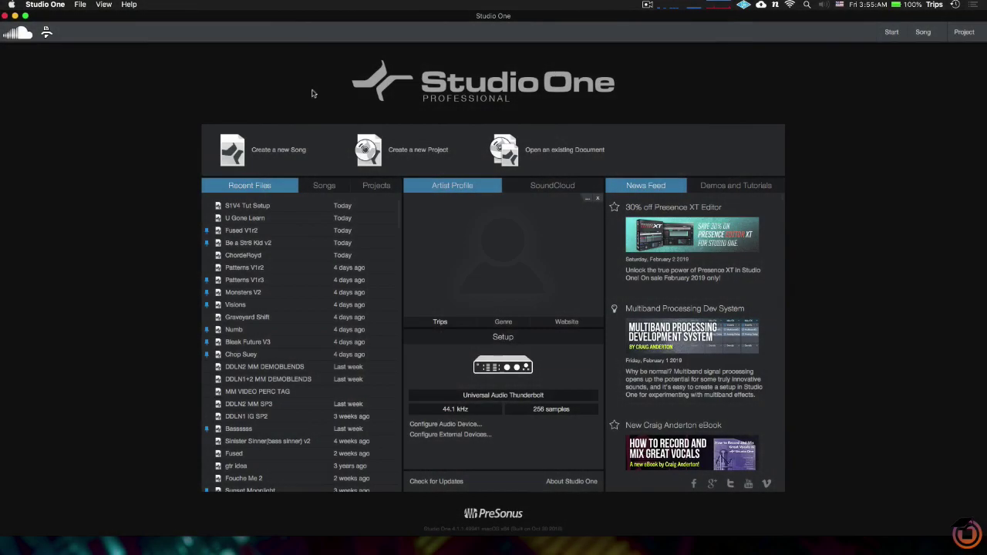
Step: Start a new Empty Song and enter 'S1V4 TUT' as its title
left_click(279, 151)
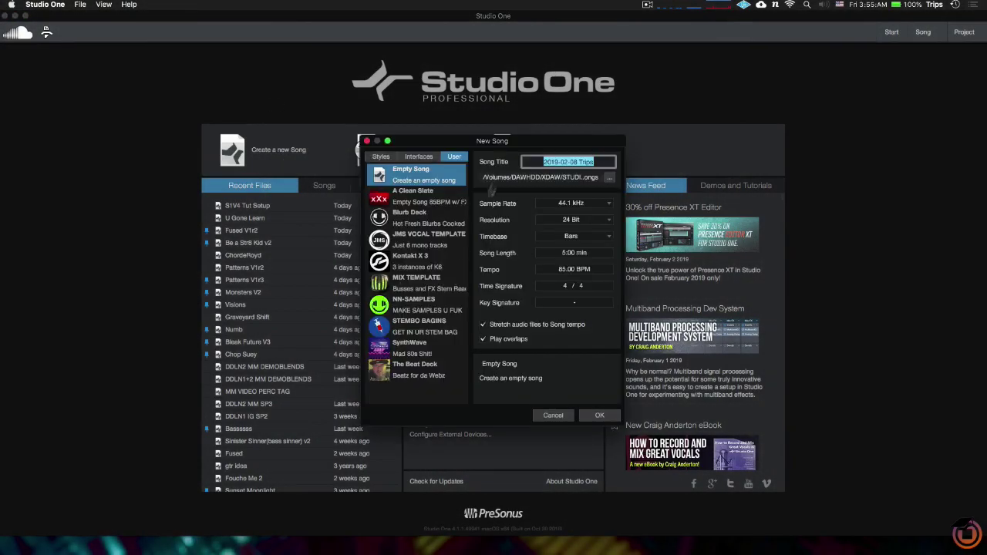
left_click_drag(452, 144, 445, 139)
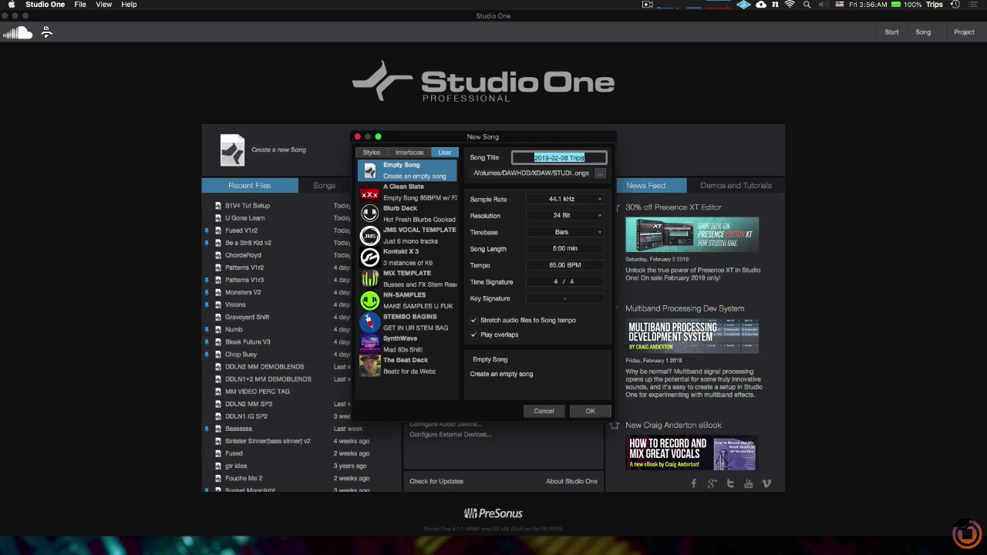
type("S1V4 TUT")
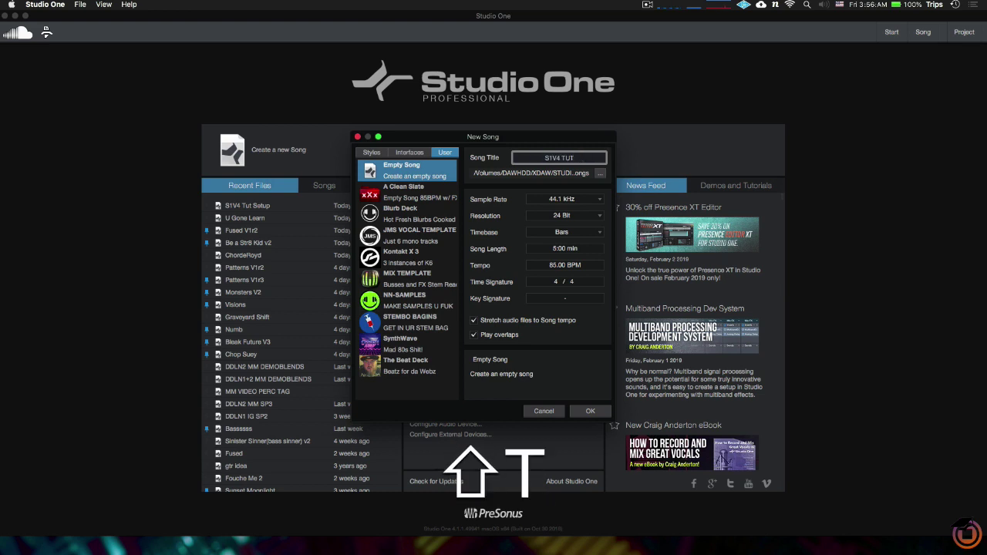
Step: Confirm the New Song dialog to create the empty S1V4 TUT arrangement
key("shift+Return")
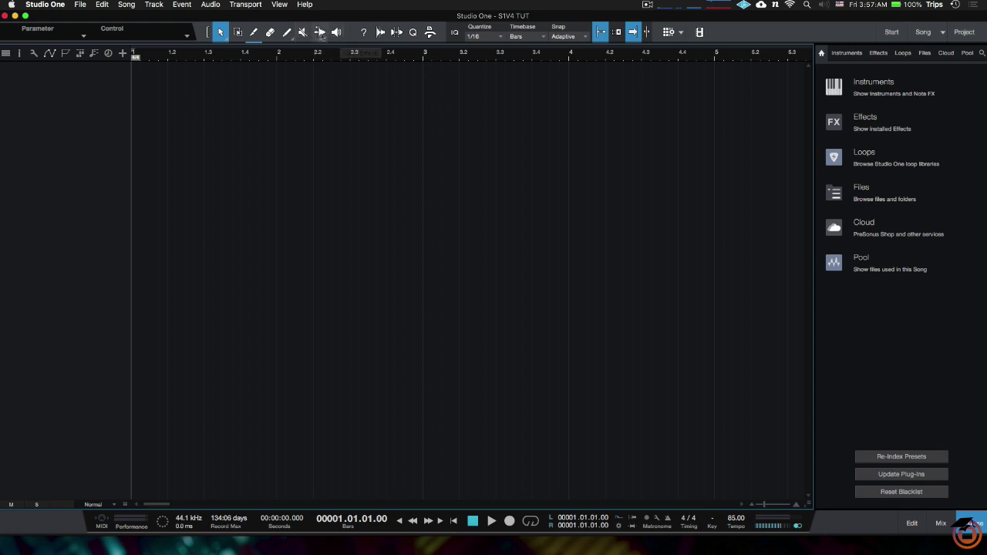
Step: Cycle through the tools with keys 2–8, ending back on the Arrow tool
key("2")
key("4")
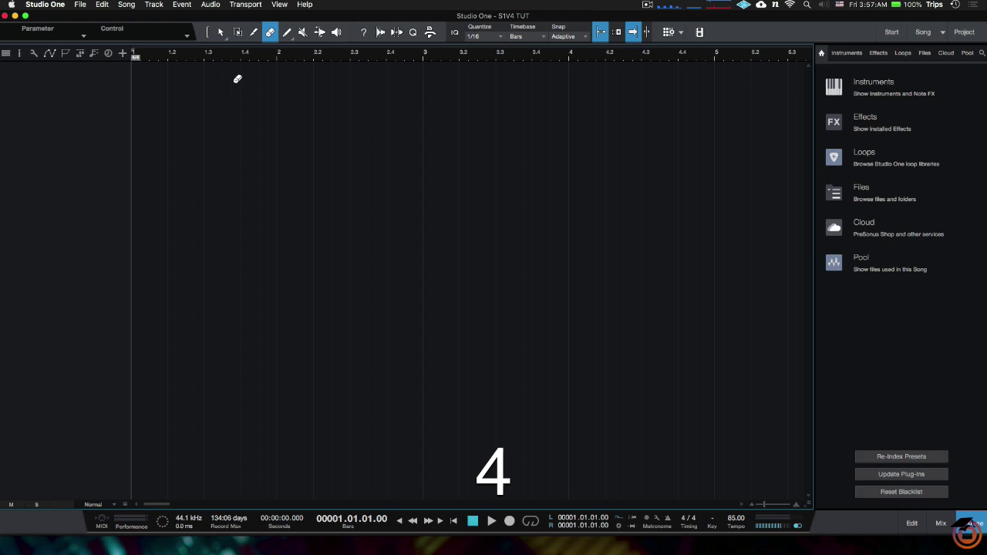
key("5")
key("6")
key("7")
key("8")
key("1")
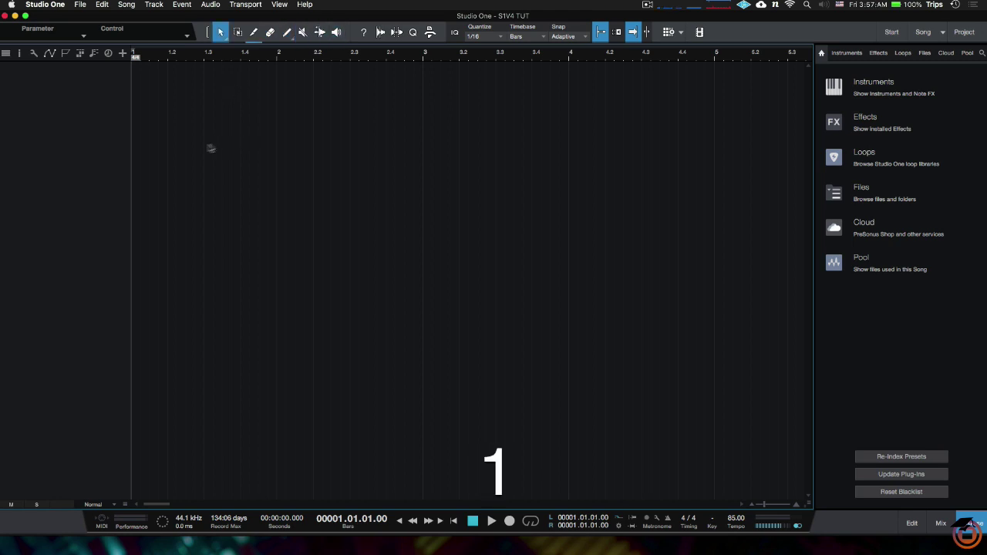
key("1")
Step: Try Split and Eraser as the Arrow's alternative tool, settling on Split
right_click(225, 39)
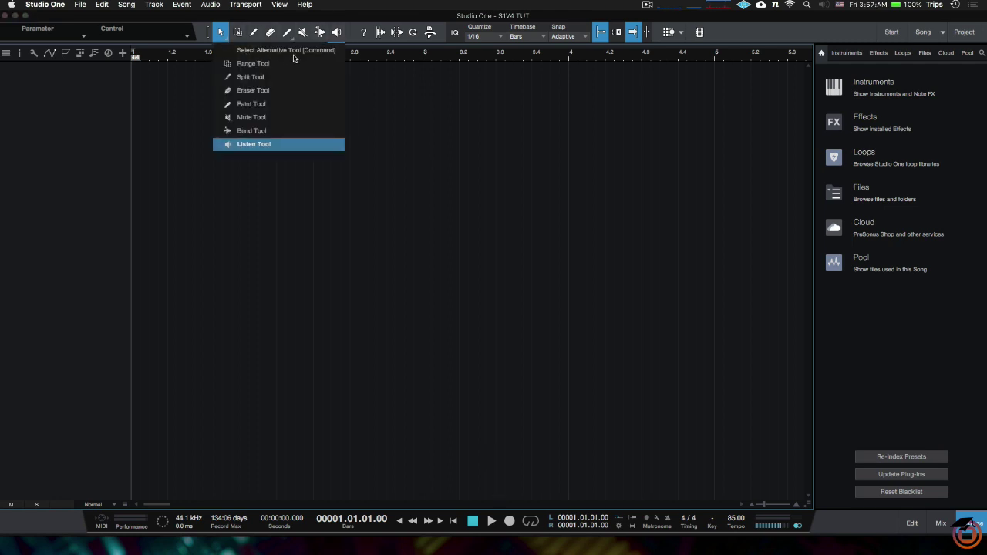
left_click(247, 78)
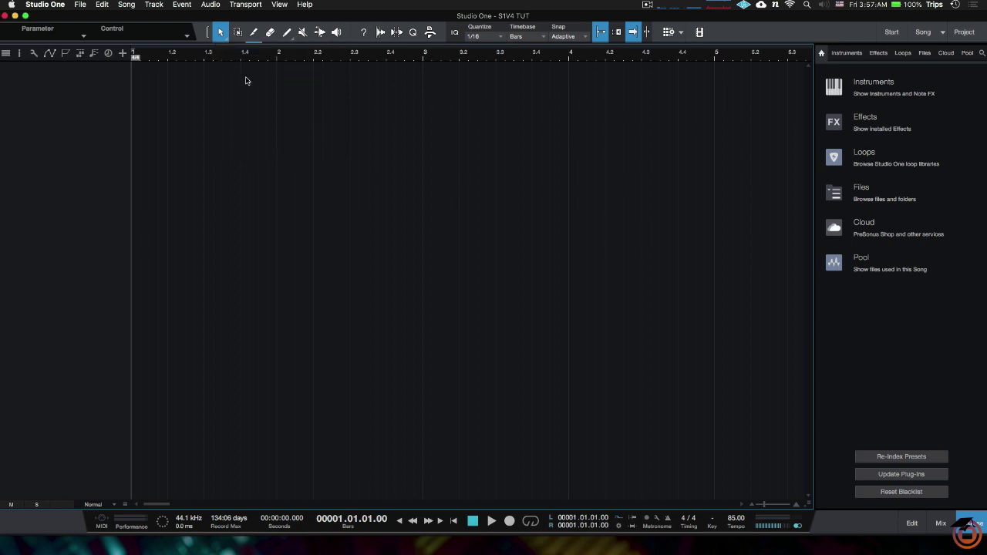
key("super")
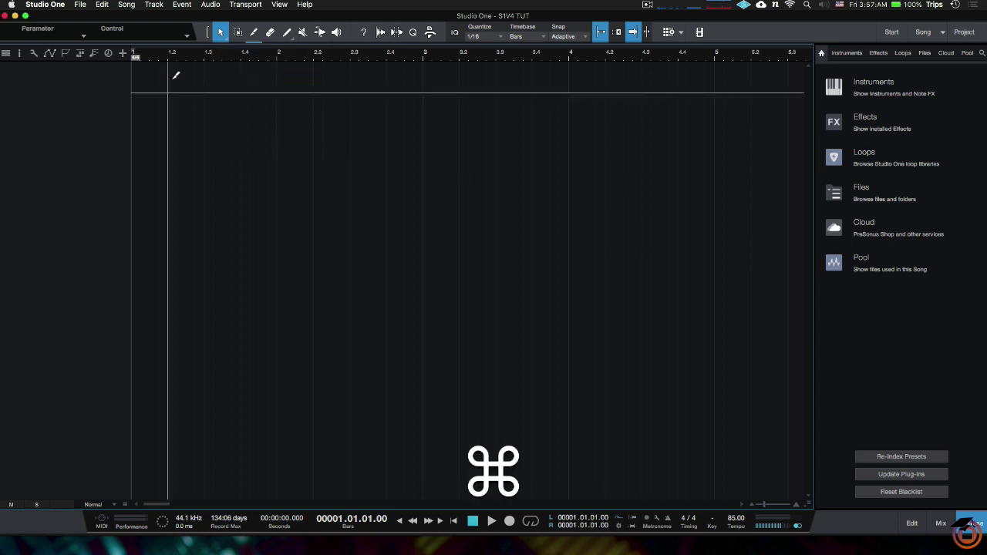
left_click(229, 42)
left_click(258, 92)
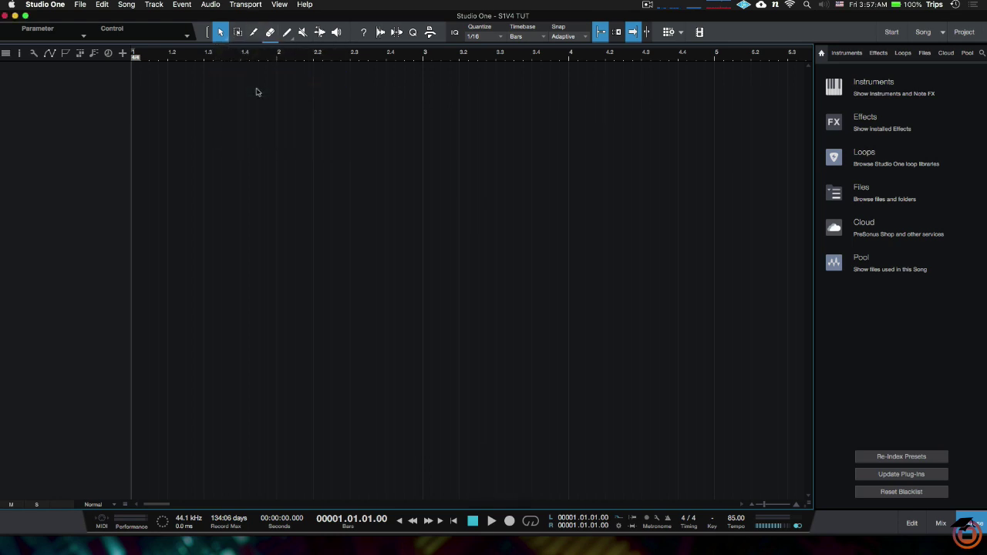
key("super")
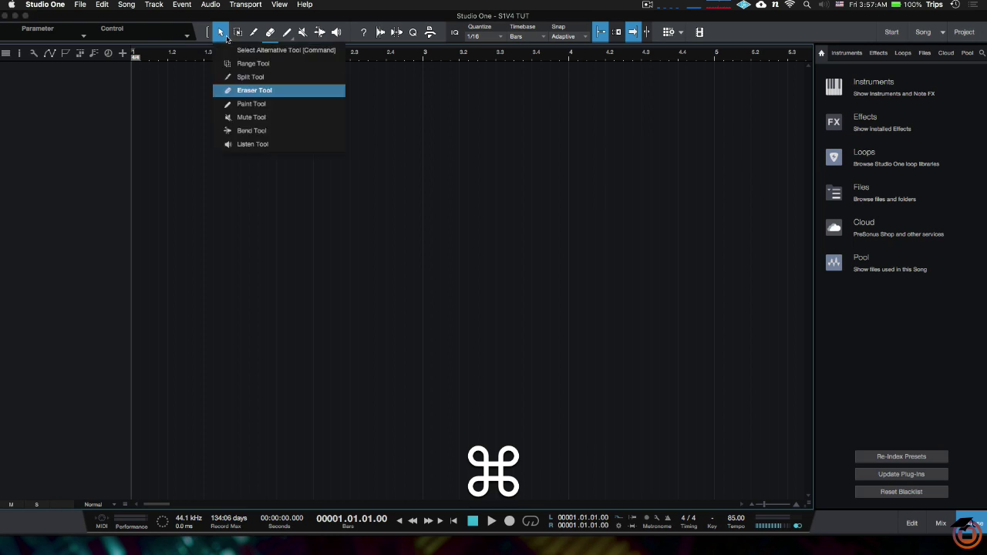
left_click(228, 42)
left_click(249, 77)
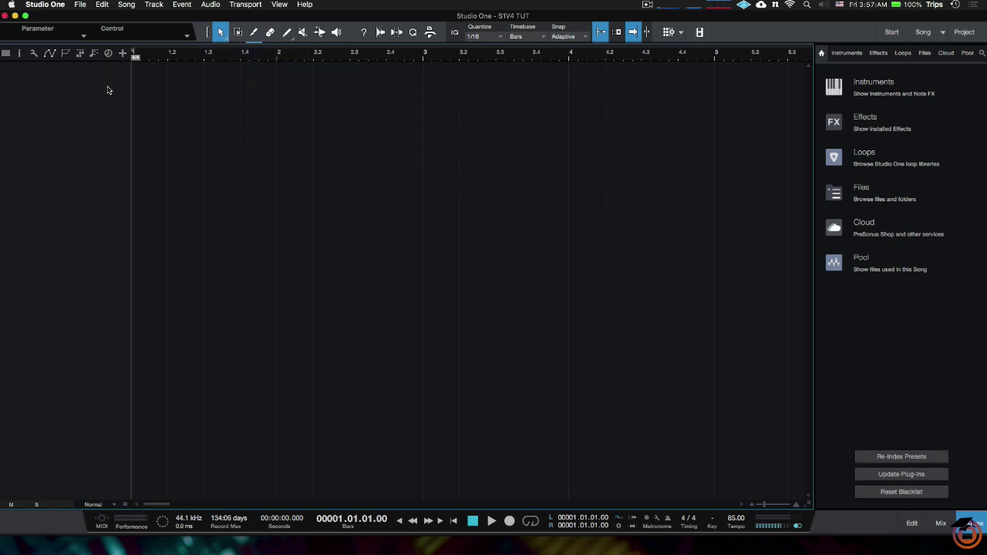
Step: Add instrument Track 1, draw a one-bar part, and split it into pieces
right_click(99, 77)
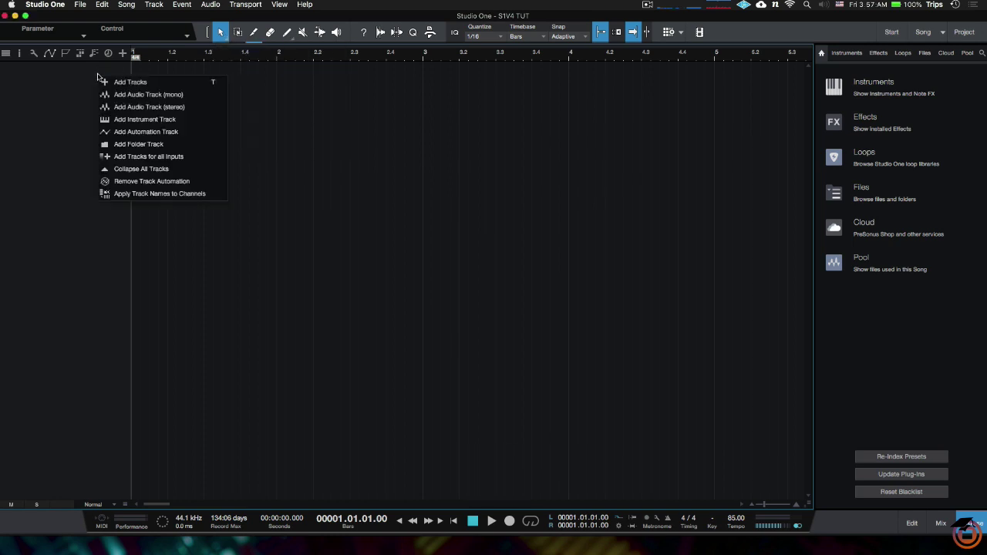
left_click(158, 121)
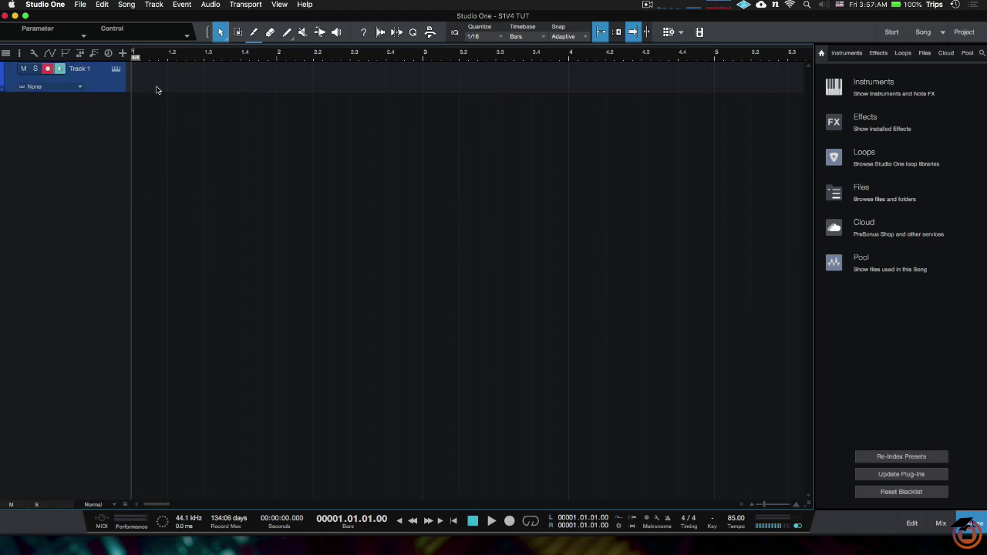
double_click(157, 90)
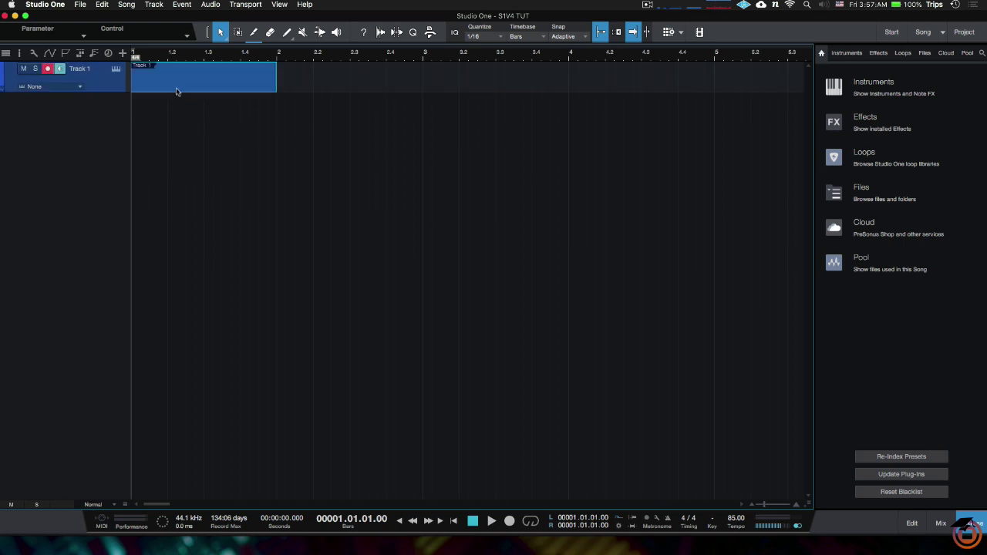
key("super")
left_click(170, 74, "super")
left_click(207, 75, "super")
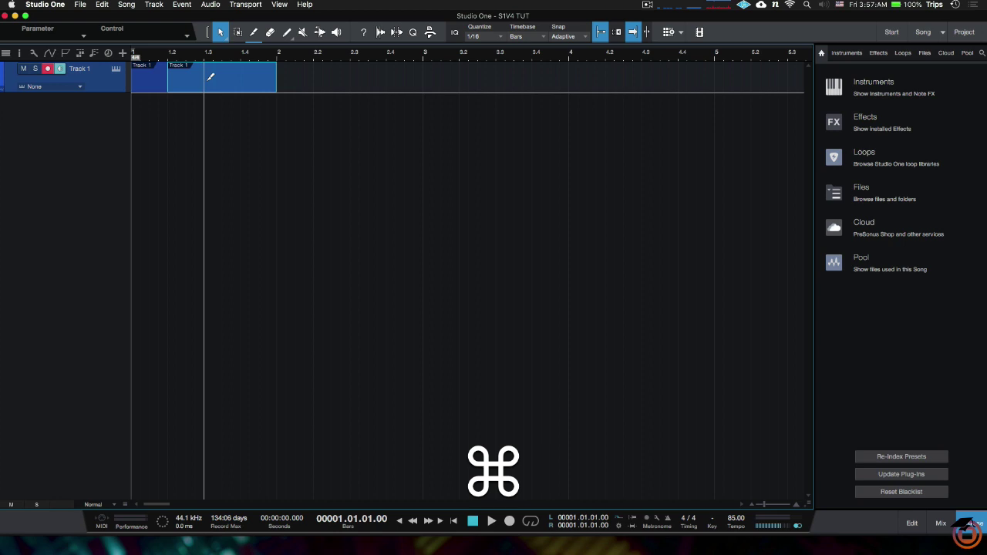
left_click(239, 76, "super")
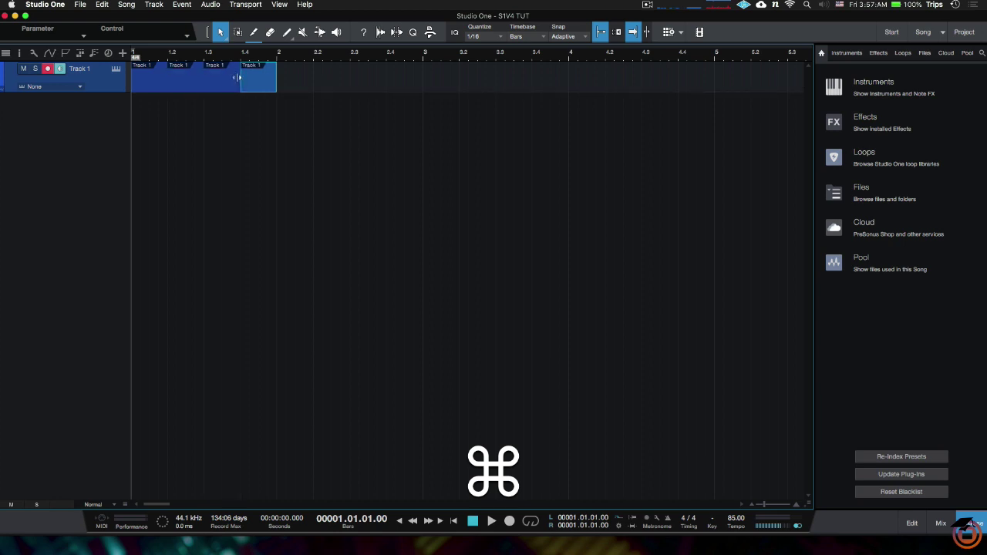
Step: Erase the first piece and one middle piece, then select the two remaining pieces
key("1")
left_click(228, 77, "super")
left_click(148, 74, "super")
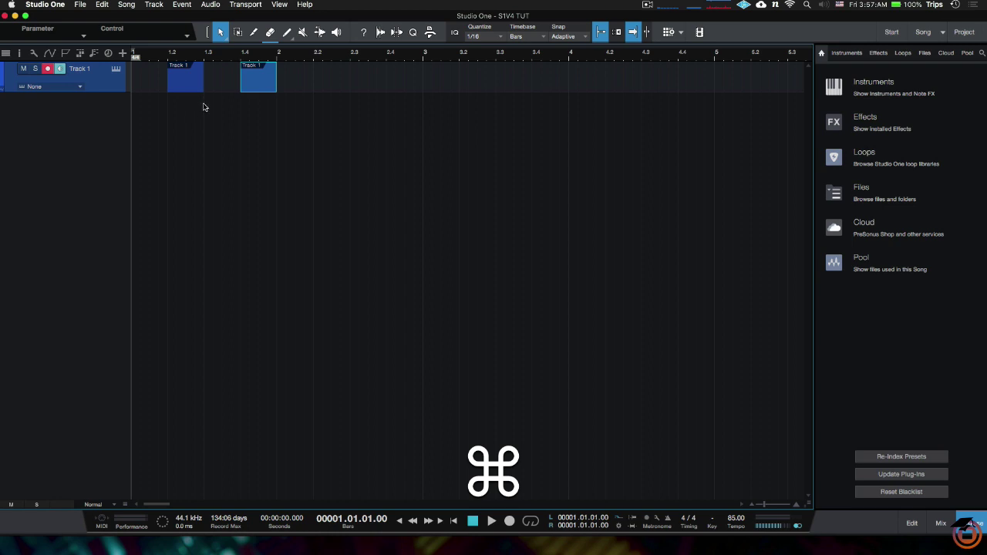
left_click(286, 108)
left_click_drag(296, 93, 177, 91)
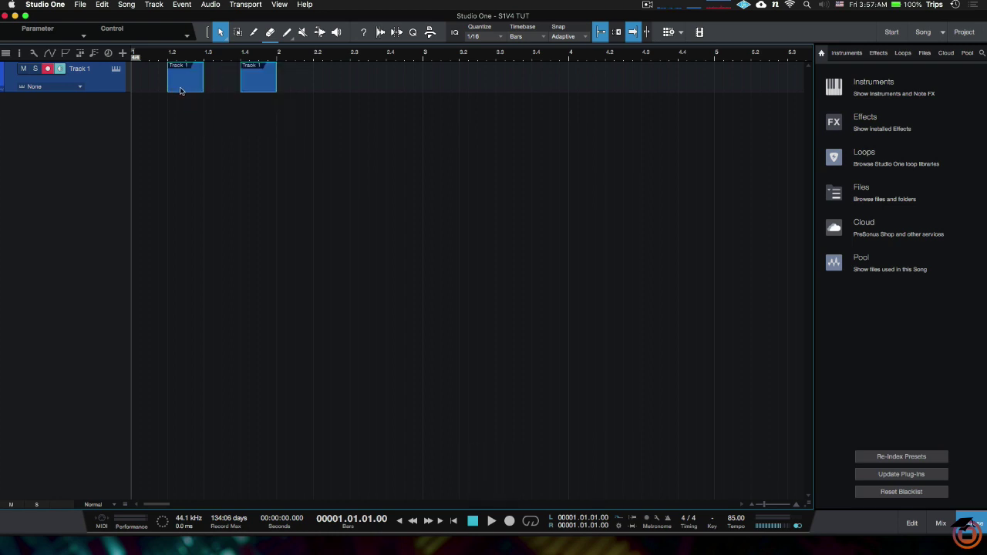
Step: Copy both pieces to bars 2.2–3, then delete all four parts from Track 1
key("alt")
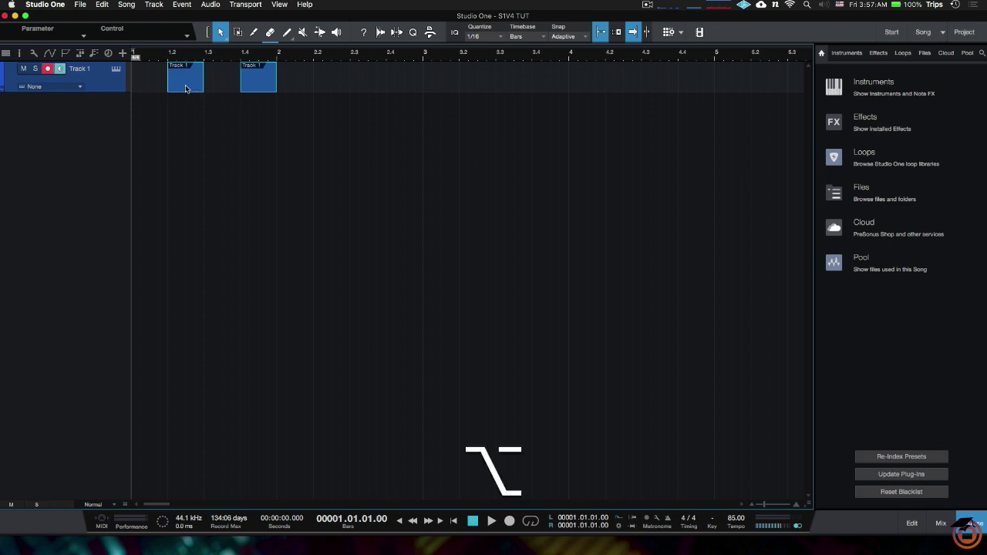
left_click_drag(185, 89, 331, 85)
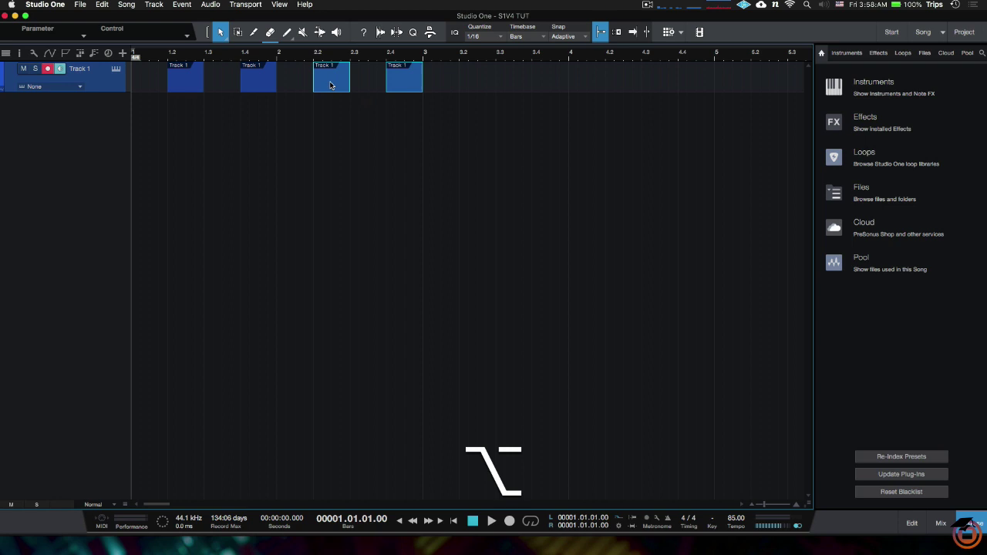
left_click(465, 93)
left_click(99, 87)
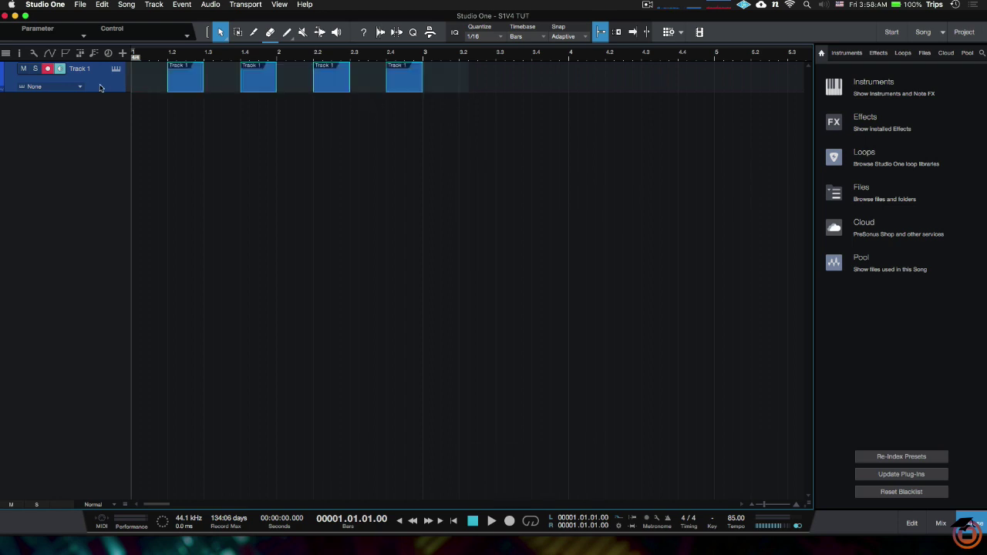
key("Delete")
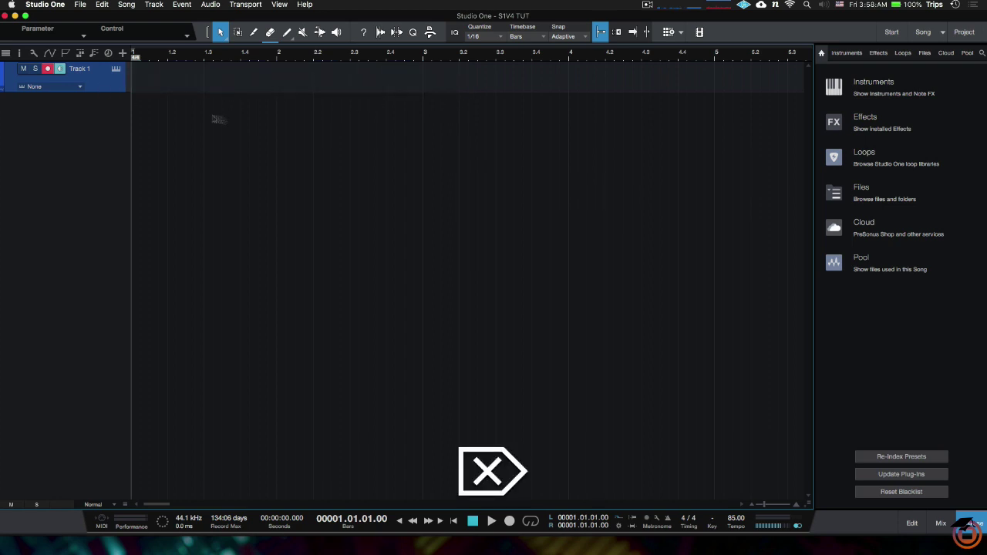
Step: Toggle the info strip and grid snapping, then switch Autoscroll on
left_click(364, 34)
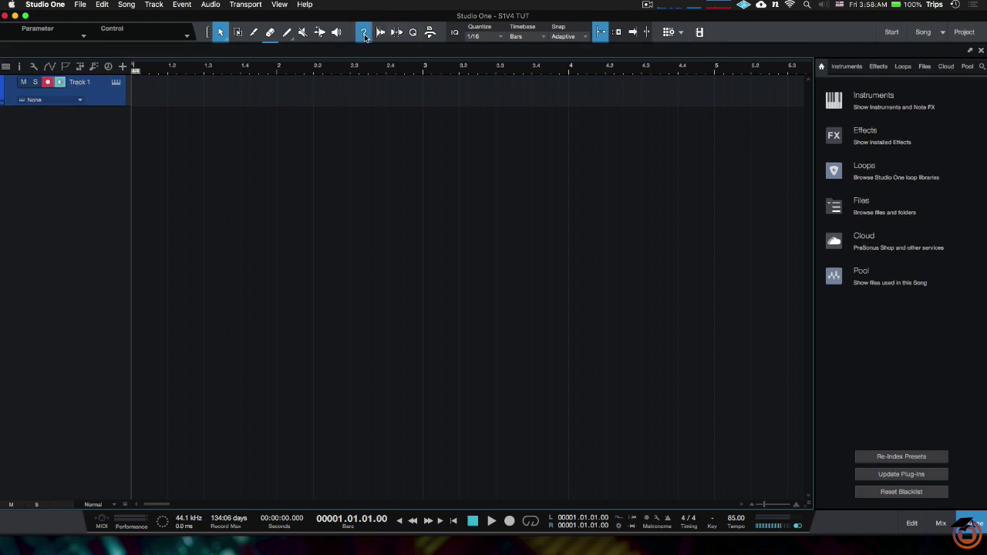
left_click(364, 34)
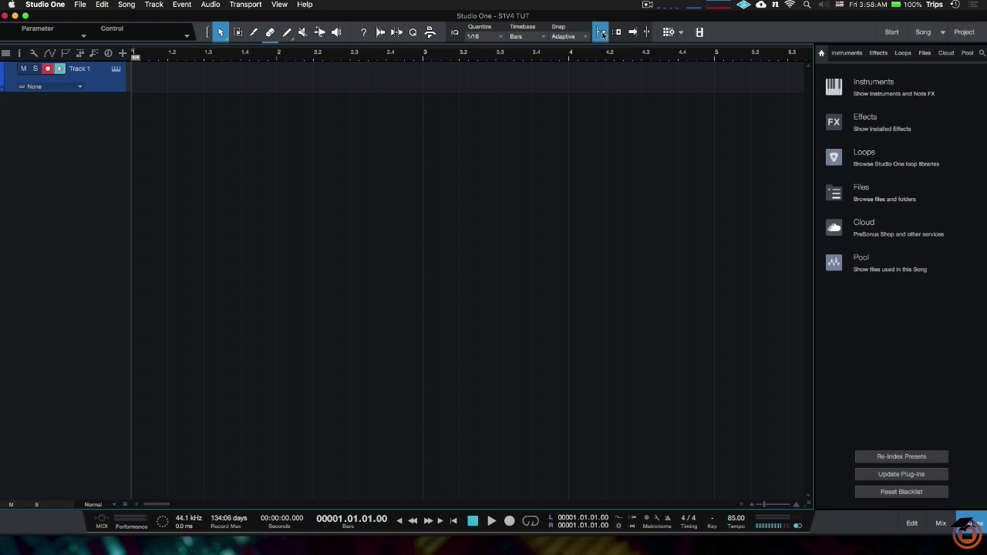
key("n")
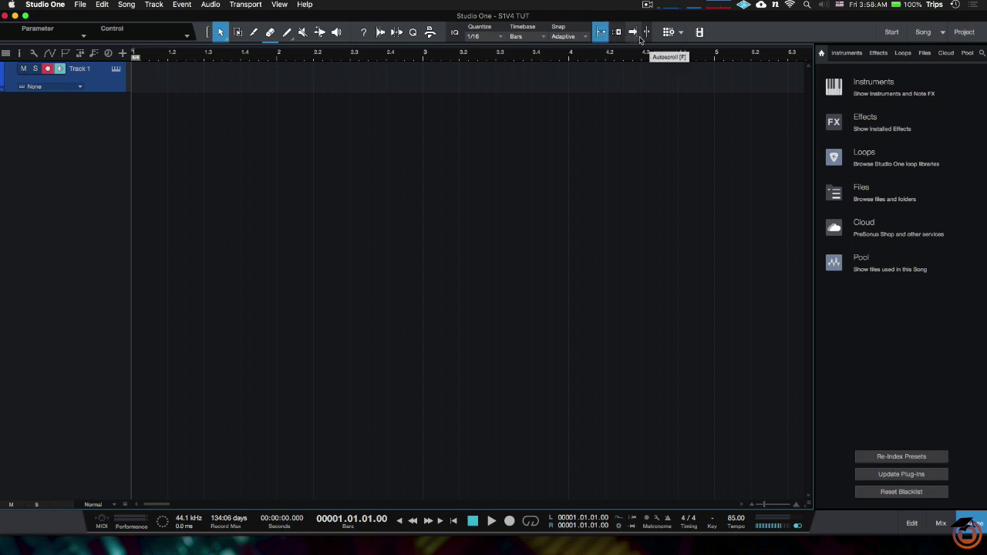
left_click(635, 34)
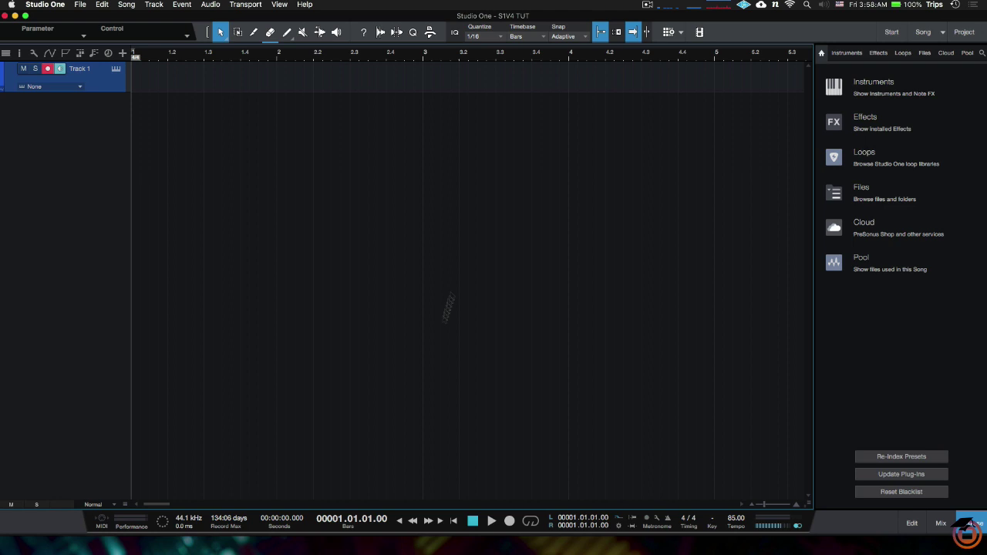
left_click(102, 523)
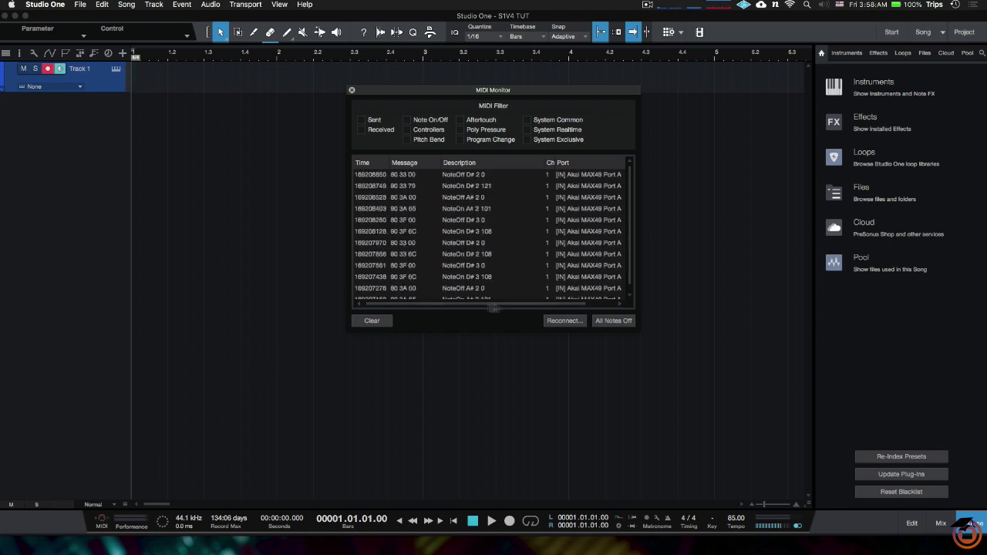
left_click(378, 320)
left_click(352, 91)
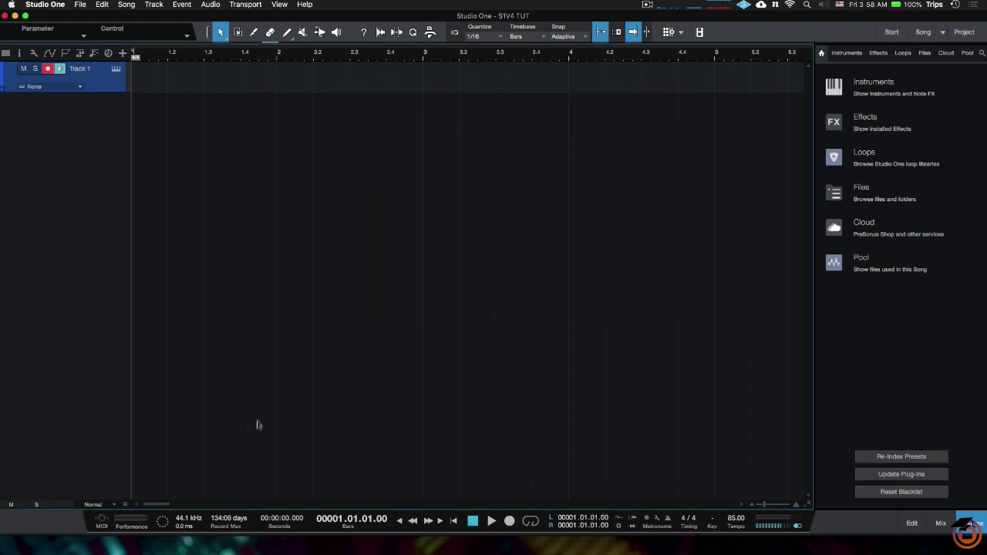
left_click(135, 524)
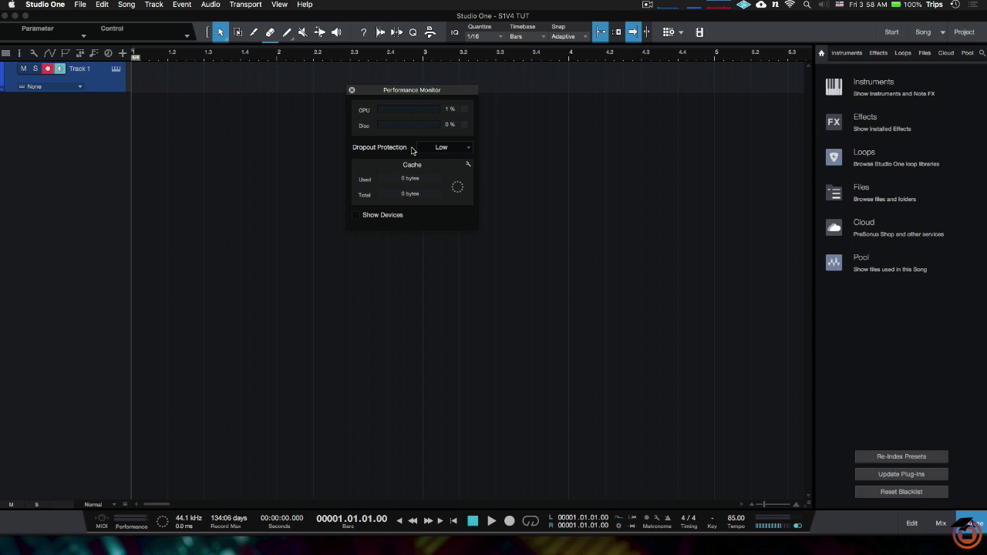
left_click(356, 215)
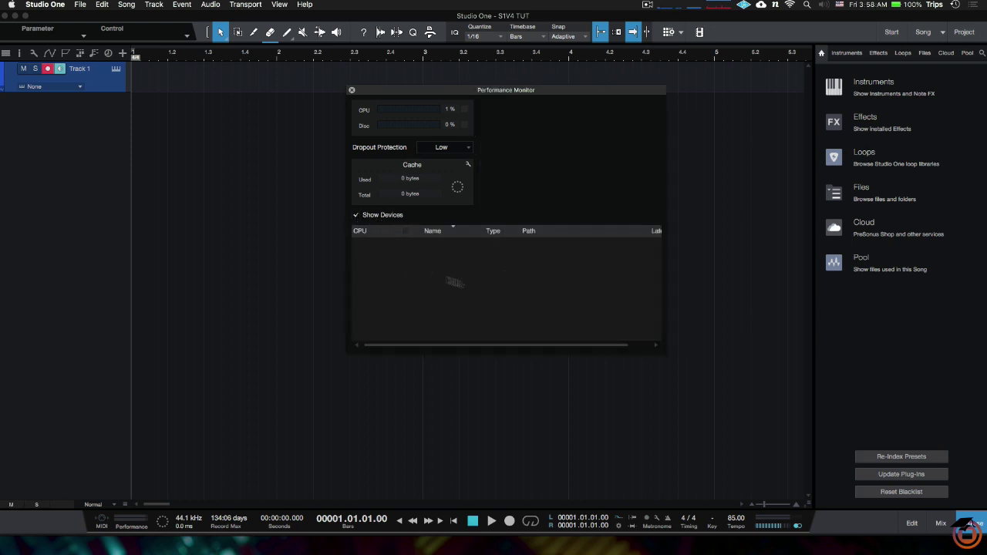
left_click(352, 91)
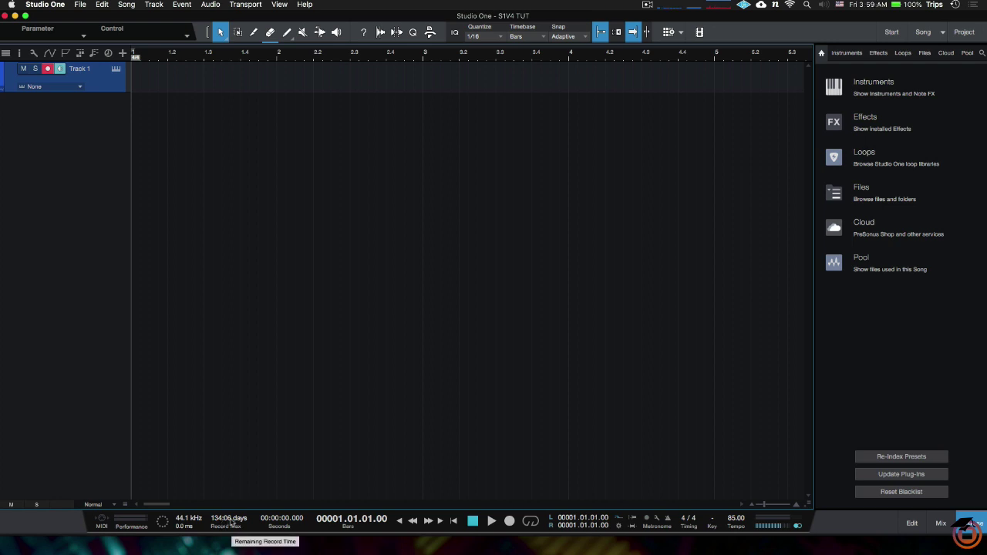
left_click(280, 528)
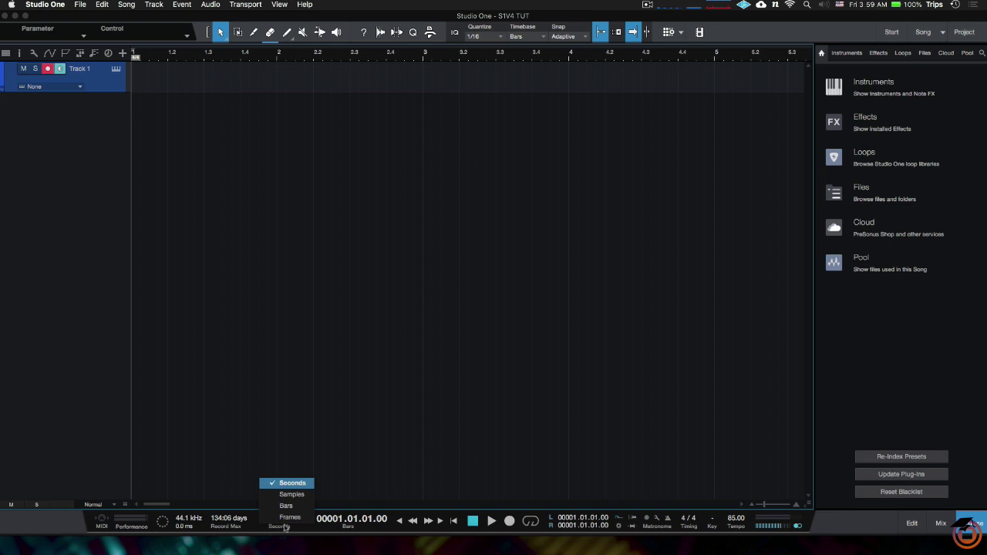
left_click(297, 484)
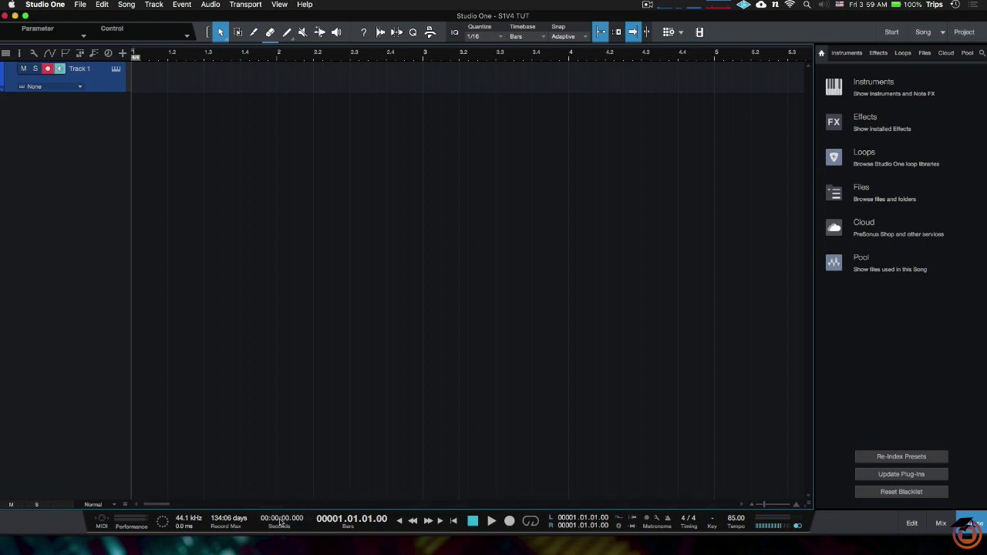
left_click(425, 54)
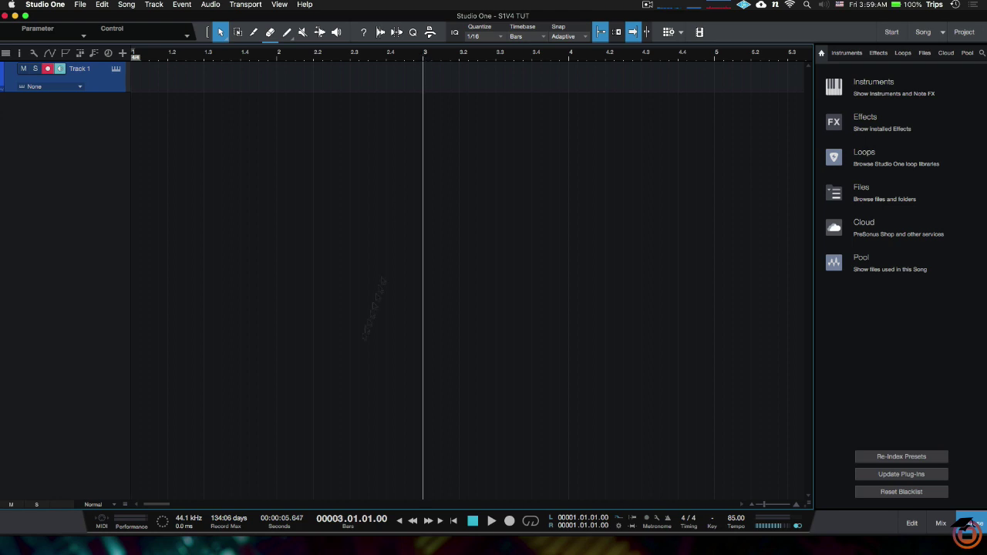
left_click(346, 529)
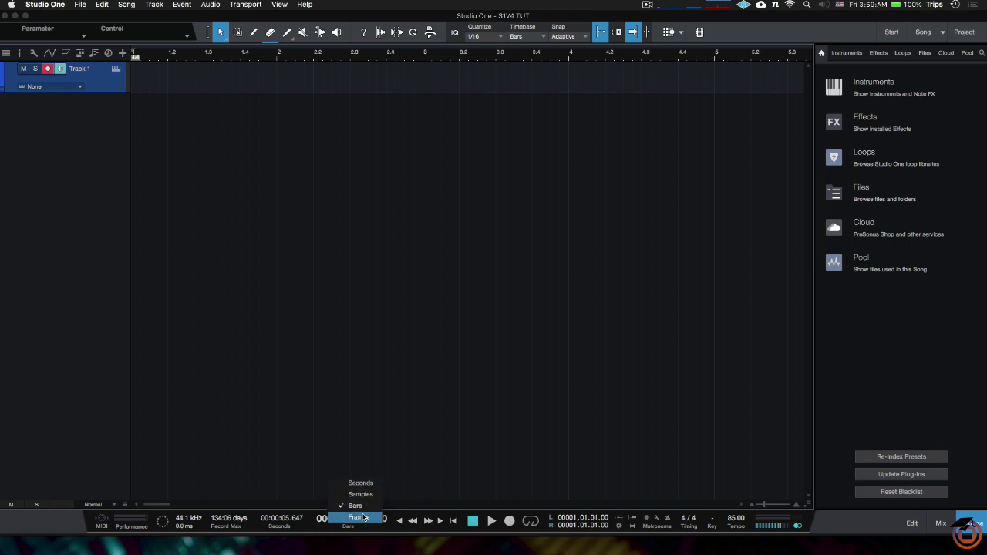
left_click(413, 482)
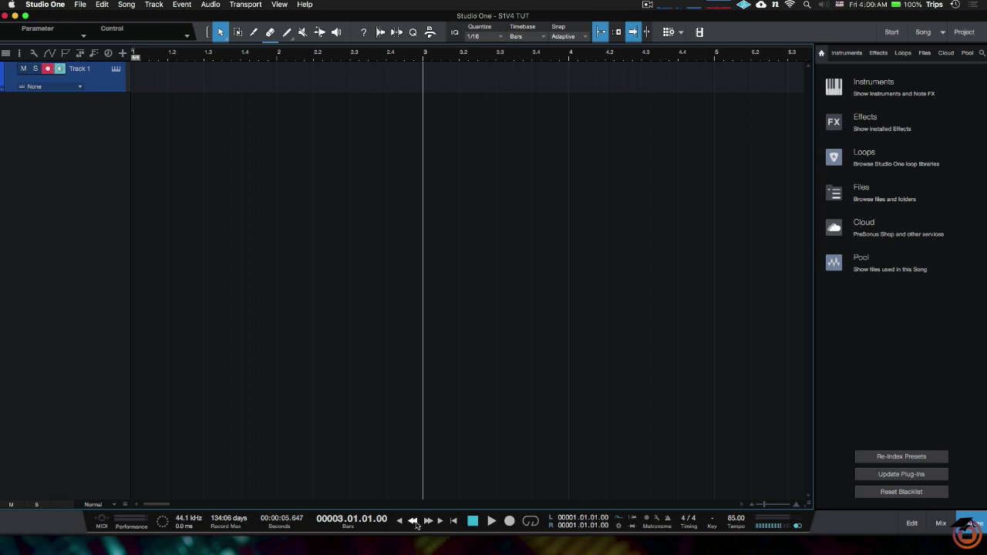
key("KP_Add")
key("KP_Subtract")
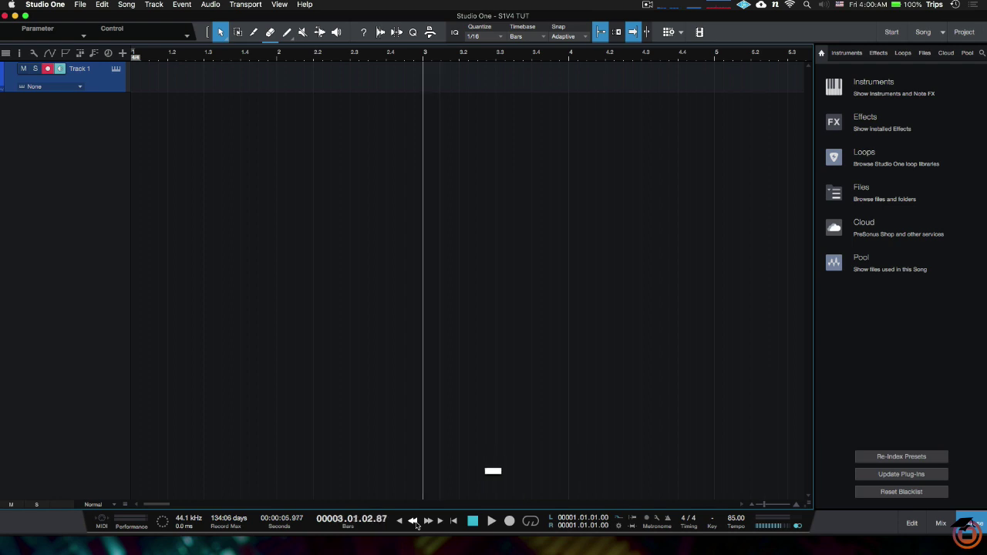
key("KP_Add")
key("KP_Subtract")
key("KP_Add")
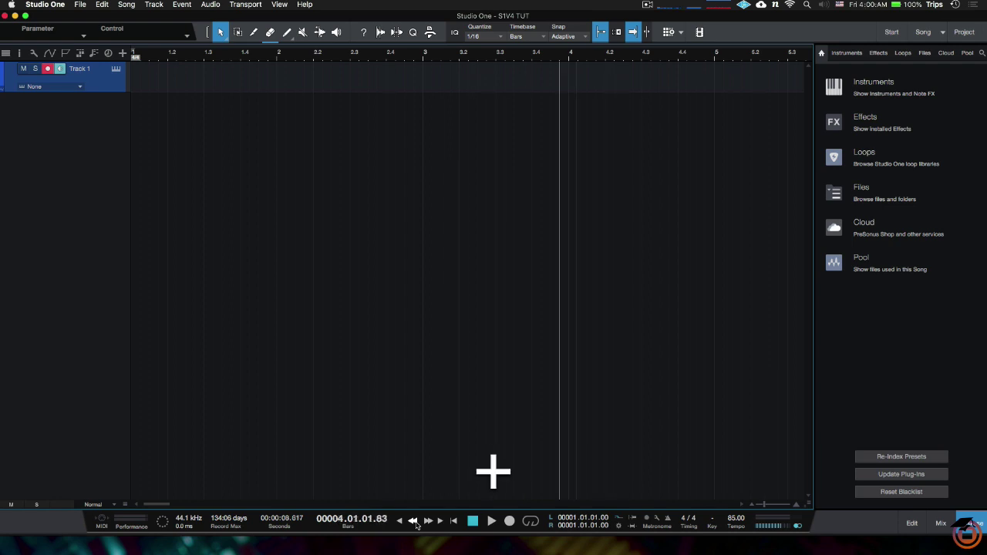
key("KP_Subtract")
key("KP_Add")
key("KP_Subtract")
key("KP_Subtract")
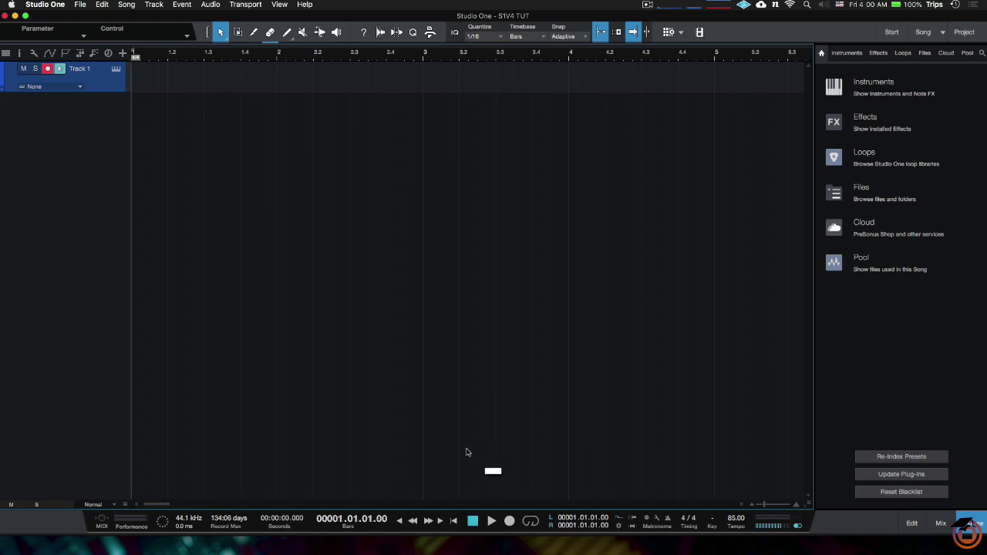
Step: Undo a tapped tempo back to 85 BPM and set Split as the Arrow's alternative tool
left_click(732, 528)
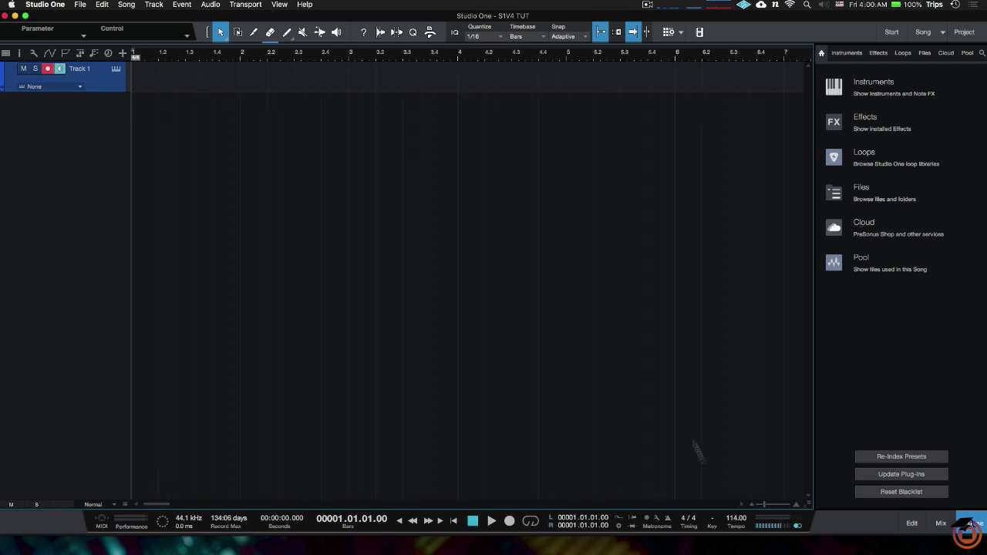
key("super+z")
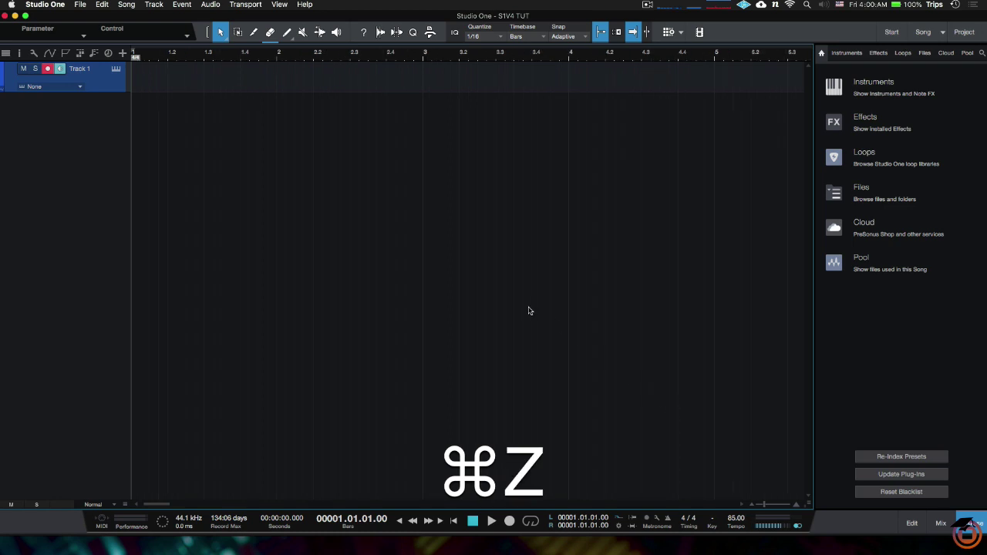
right_click(225, 40)
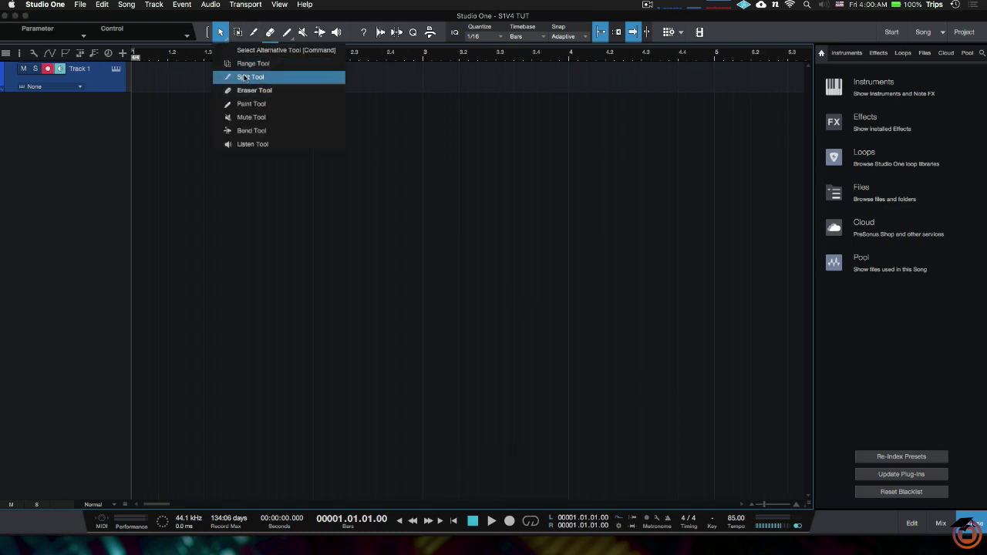
left_click(242, 78)
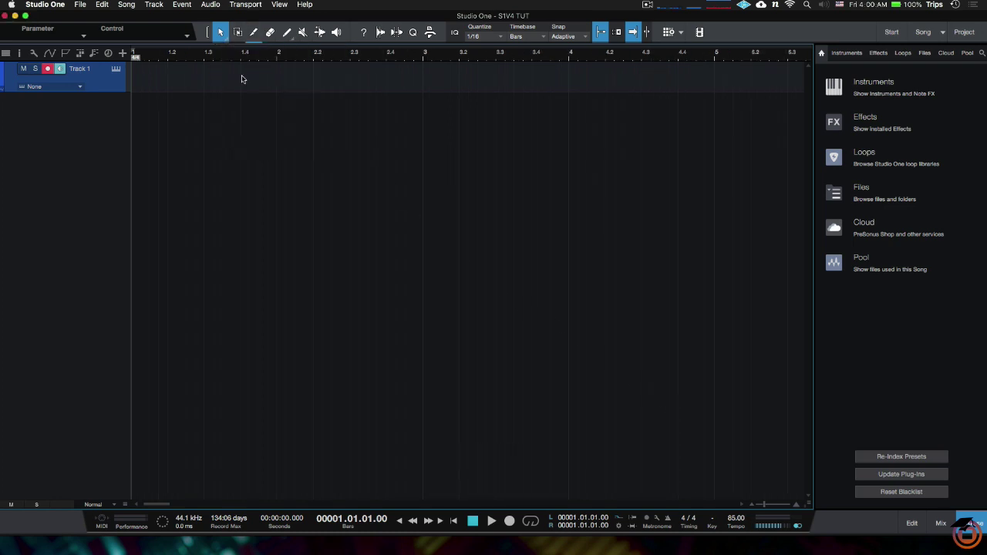
Step: Look over Metronome Setup, close it, and switch the metronome click on with C
left_click(658, 522)
left_click_drag(510, 103, 501, 103)
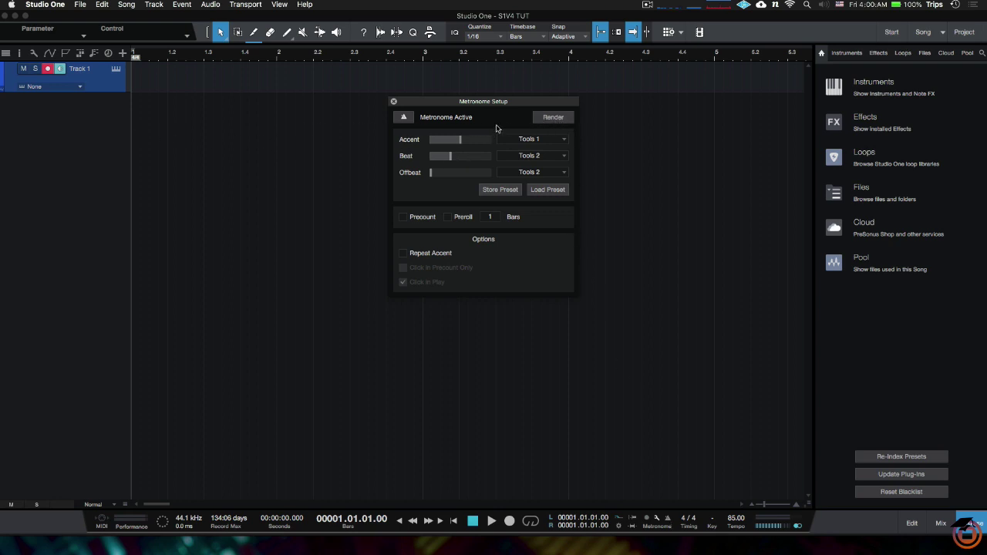
left_click(394, 102)
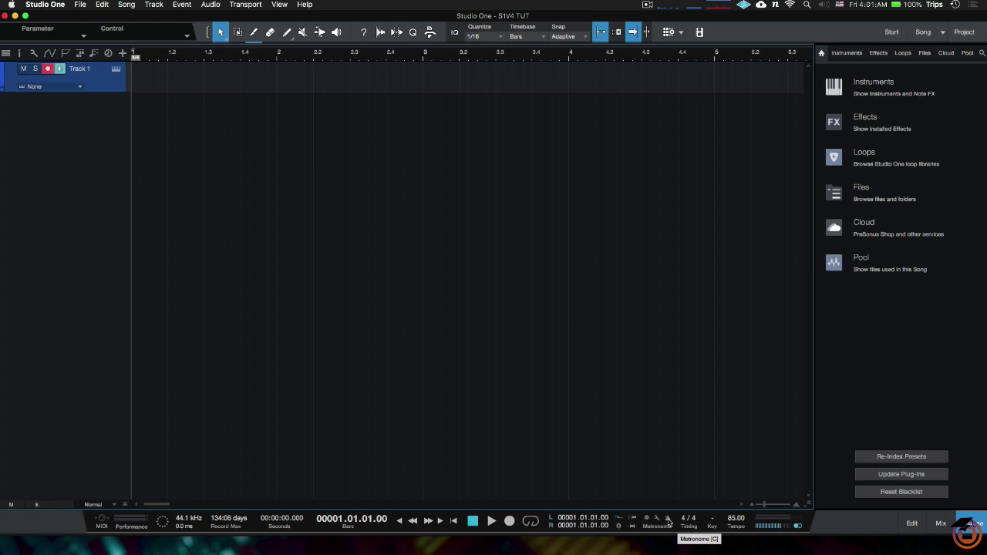
key("c")
key("shift+c")
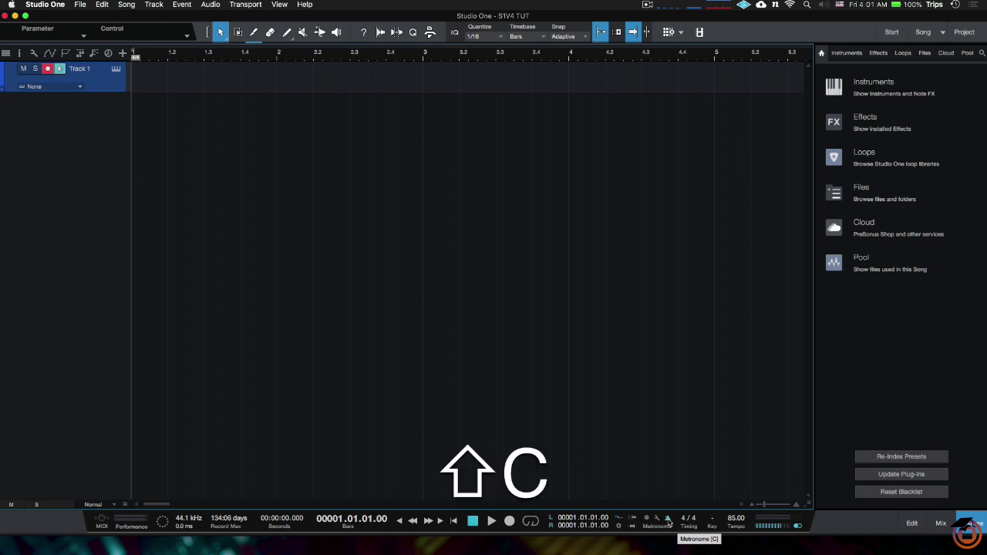
Step: Set recording to takes on layers with Mix loop mode, loop bars 1–3, and draw a part
left_click(619, 526)
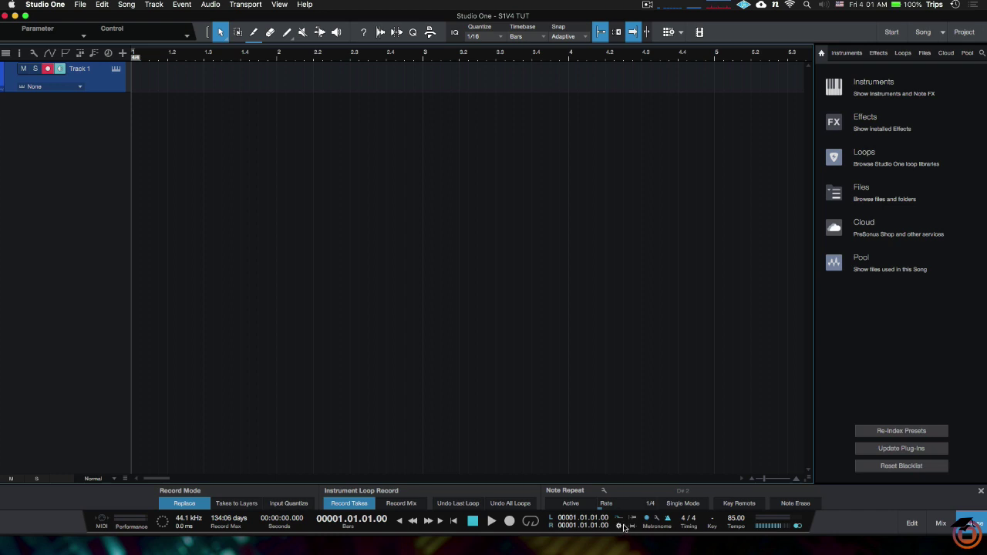
left_click(238, 505)
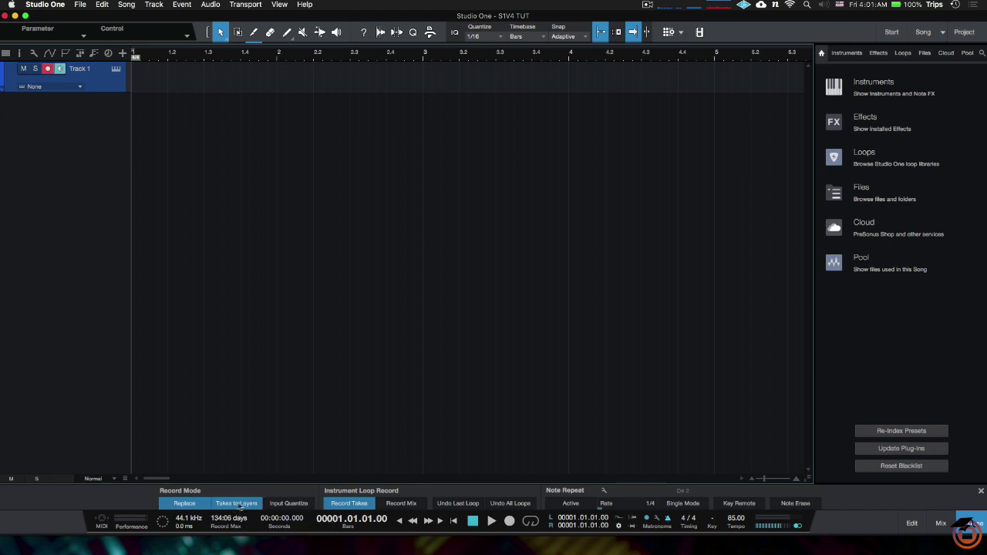
left_click(199, 507)
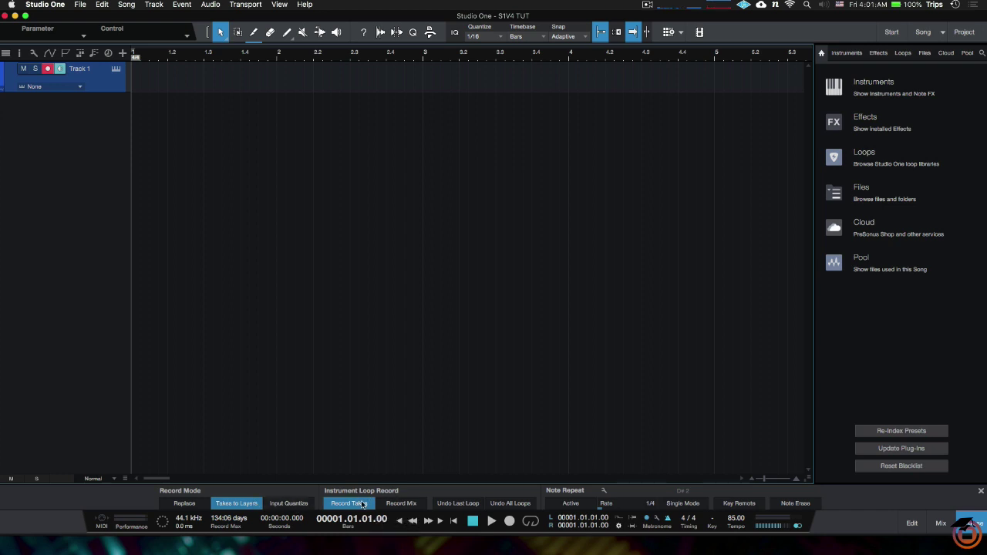
left_click(401, 503)
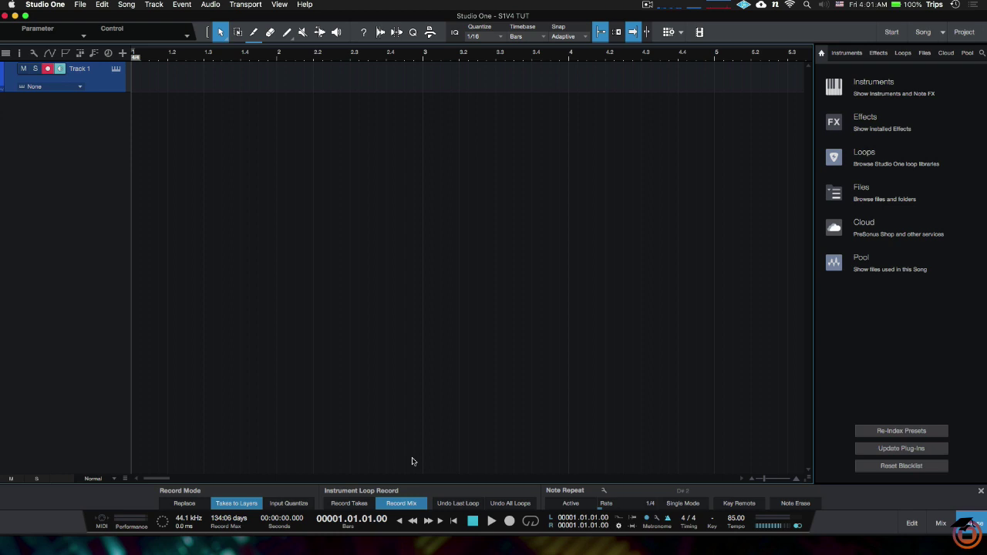
left_click(424, 58, "alt")
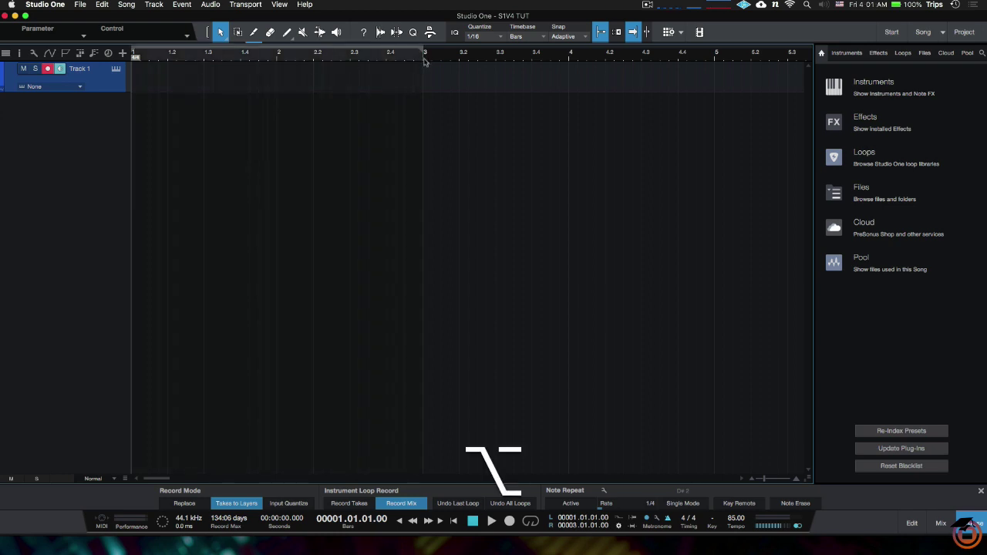
double_click(325, 84)
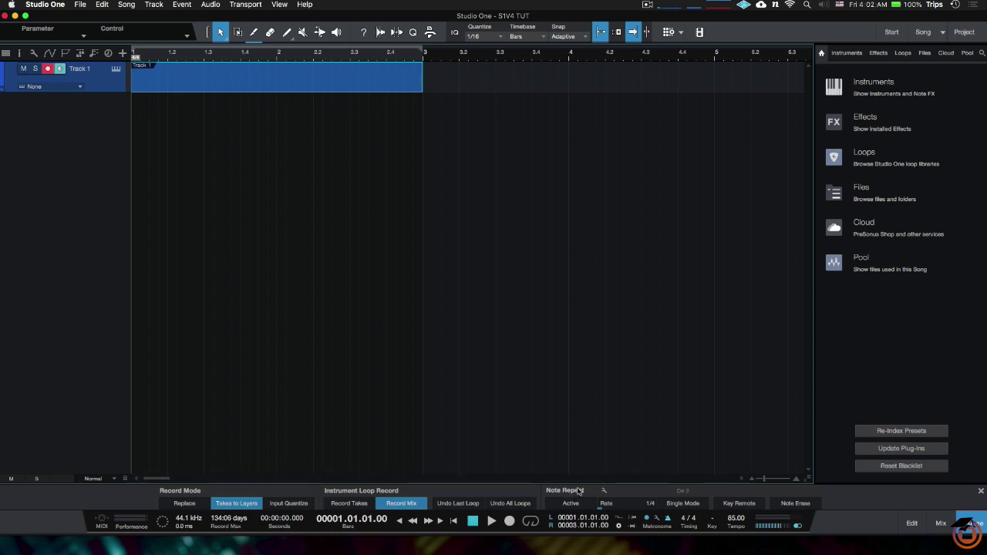
left_click(606, 491)
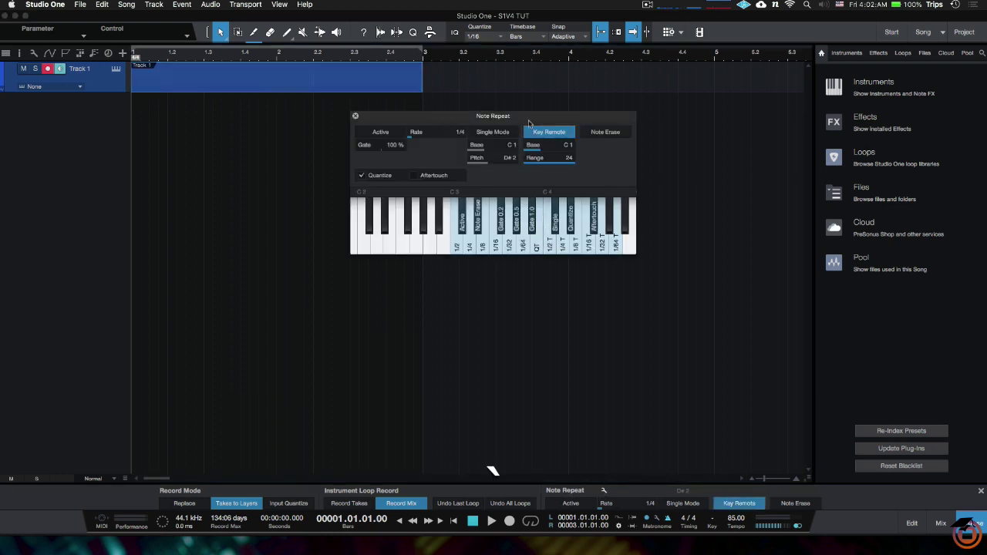
left_click_drag(527, 119, 504, 114)
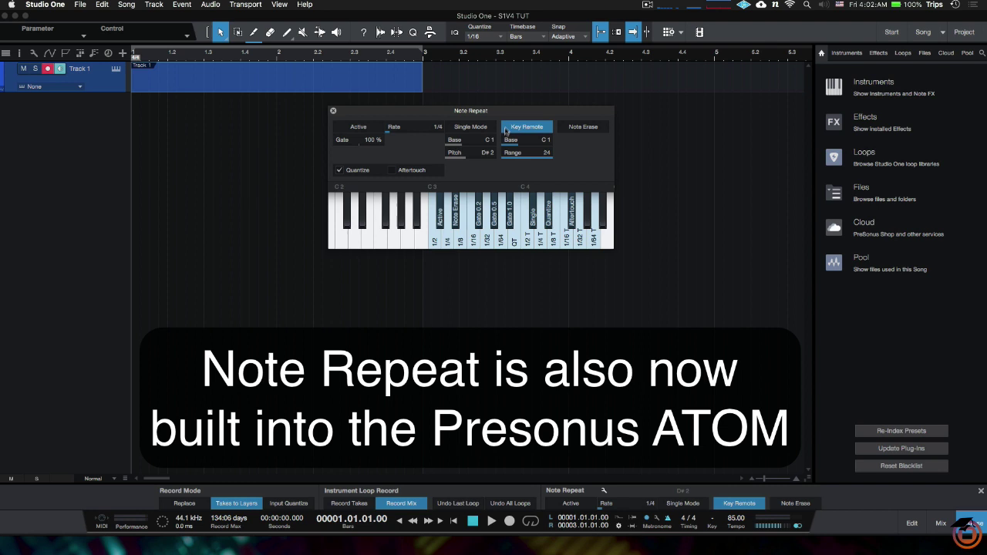
left_click_drag(507, 113, 516, 119)
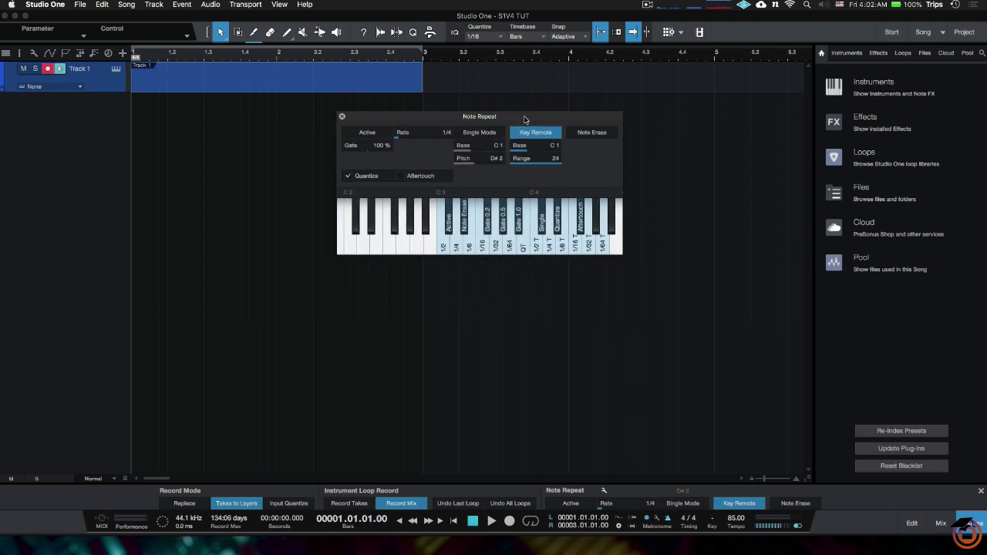
left_click_drag(525, 117, 532, 120)
left_click(349, 120)
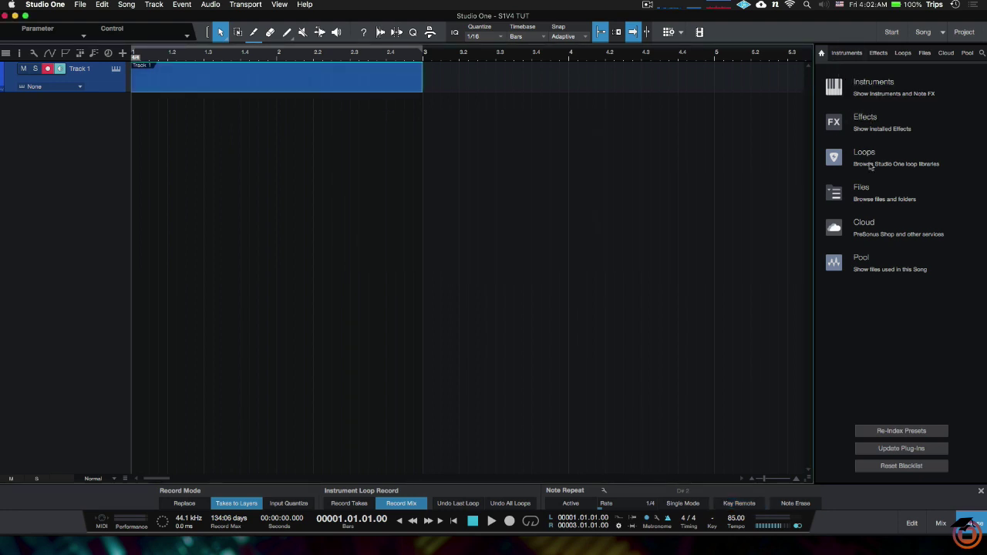
Step: Browse the Instruments, Effects, Files, Pool, Cloud and Loops browser tabs
left_click(847, 54)
left_click(822, 53)
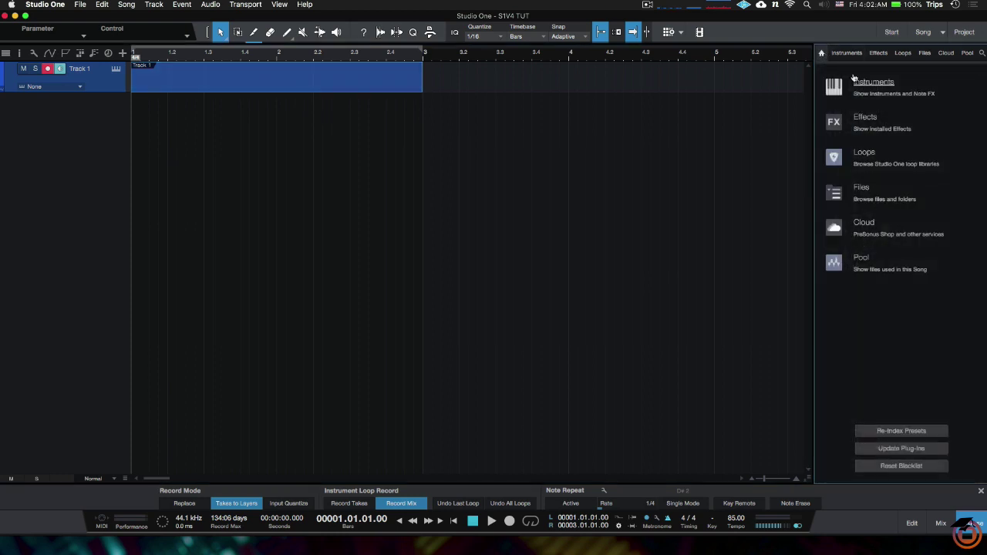
left_click(848, 52)
left_click(877, 52)
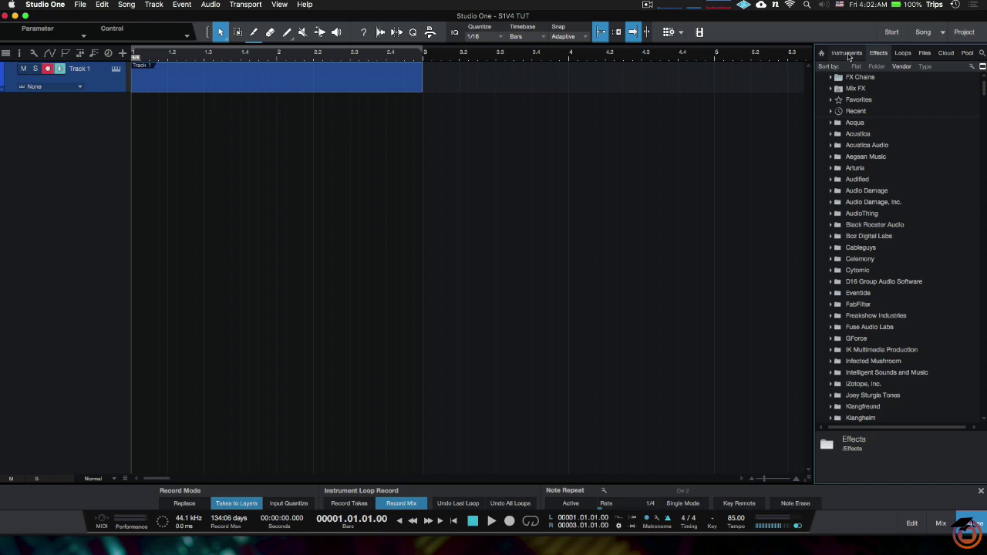
left_click(850, 53)
left_click(881, 53)
left_click(928, 56)
left_click(968, 53)
left_click(947, 53)
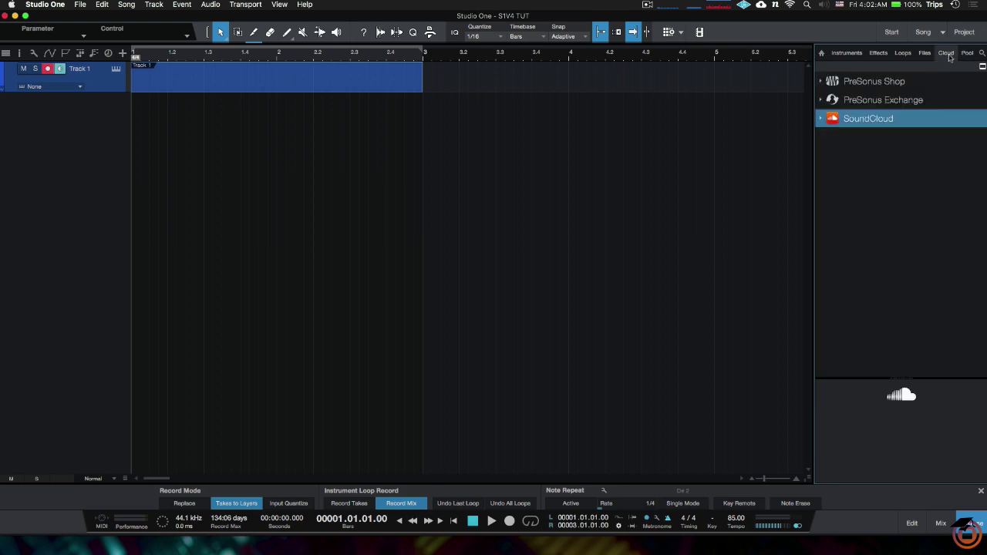
left_click(904, 53)
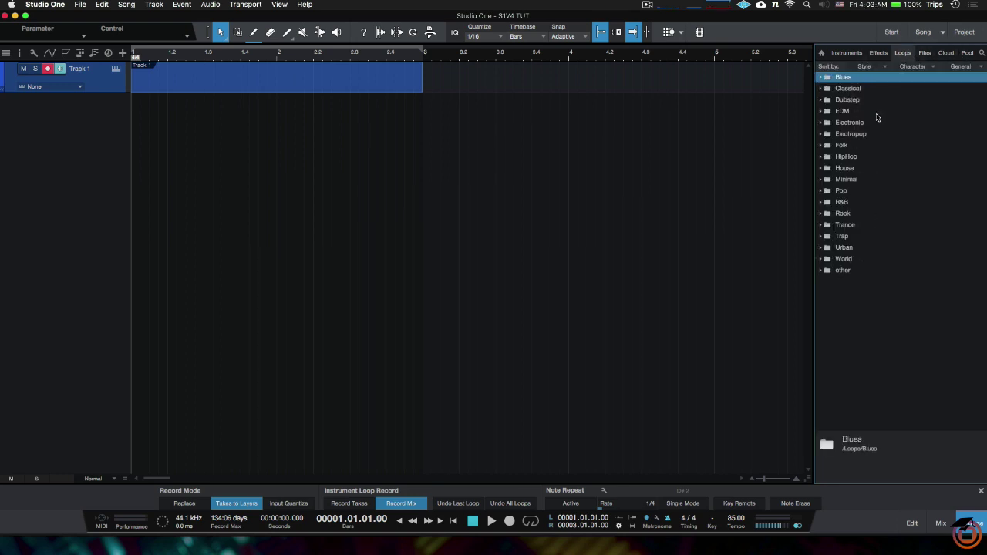
left_click(846, 53)
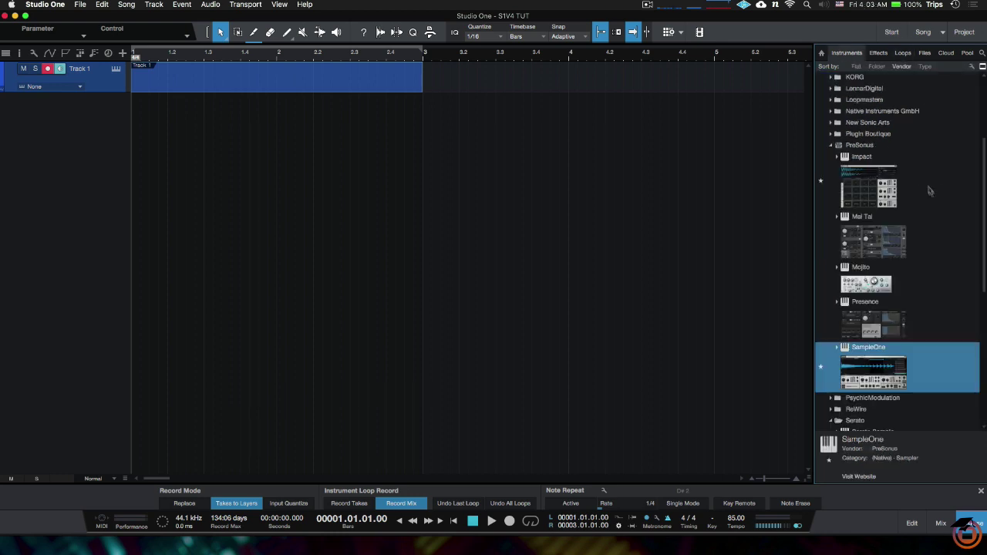
Step: Try sorting Effects by type, folder, vendor and flat, ending on vendor
left_click(881, 54)
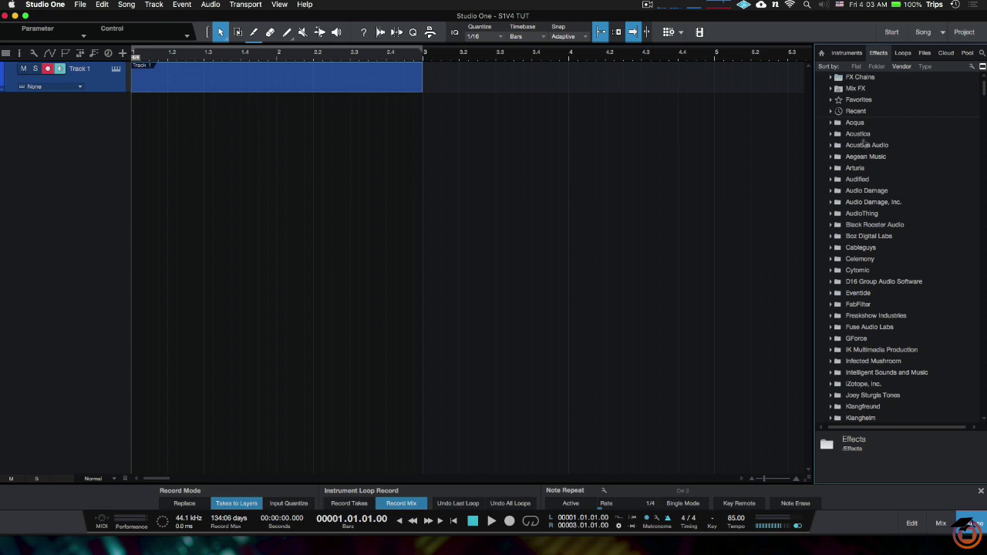
scroll(912, 204, "down", 4)
scroll(913, 204, "up", 5)
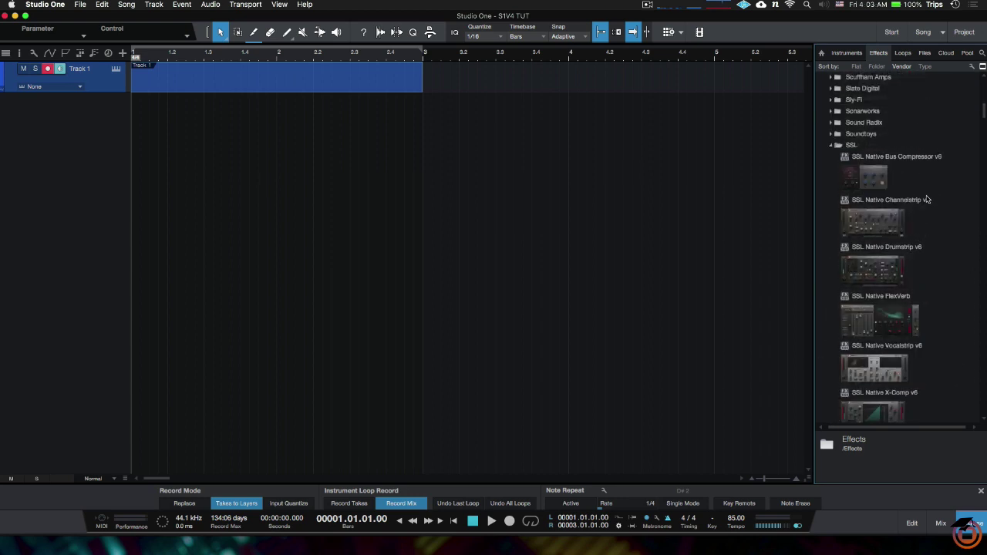
left_click(933, 67)
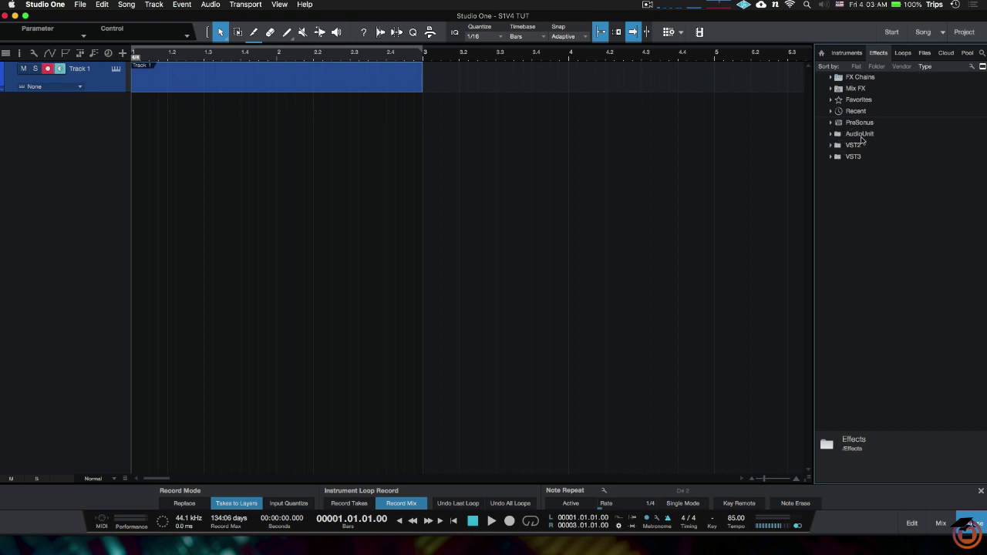
left_click(876, 66)
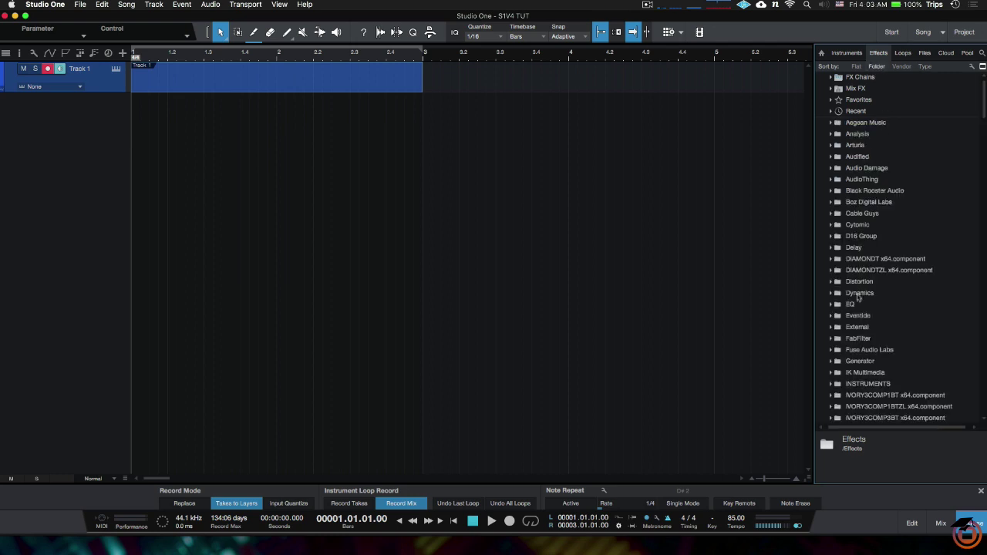
scroll(873, 375, "down", 4)
left_click(902, 67)
left_click(856, 66)
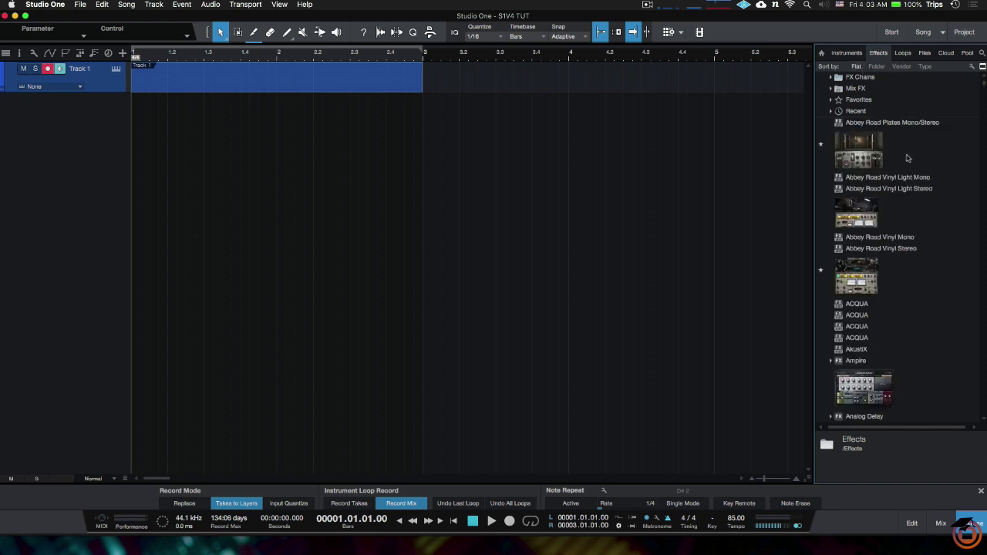
scroll(918, 168, "down", 5)
left_click(877, 66)
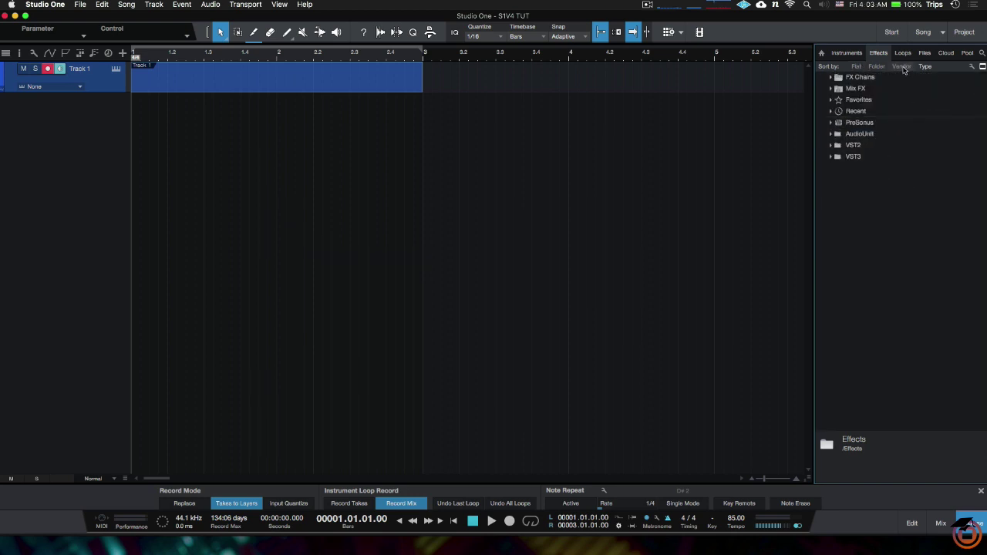
left_click(902, 67)
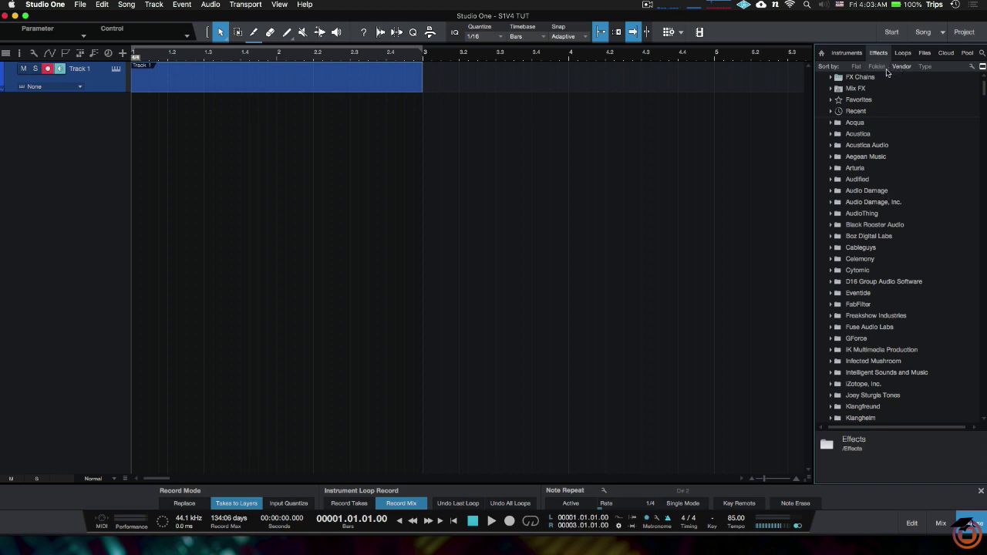
Step: Show Instruments sorted by vendor and close the recording options panel
left_click(847, 54)
scroll(892, 203, "up", 3)
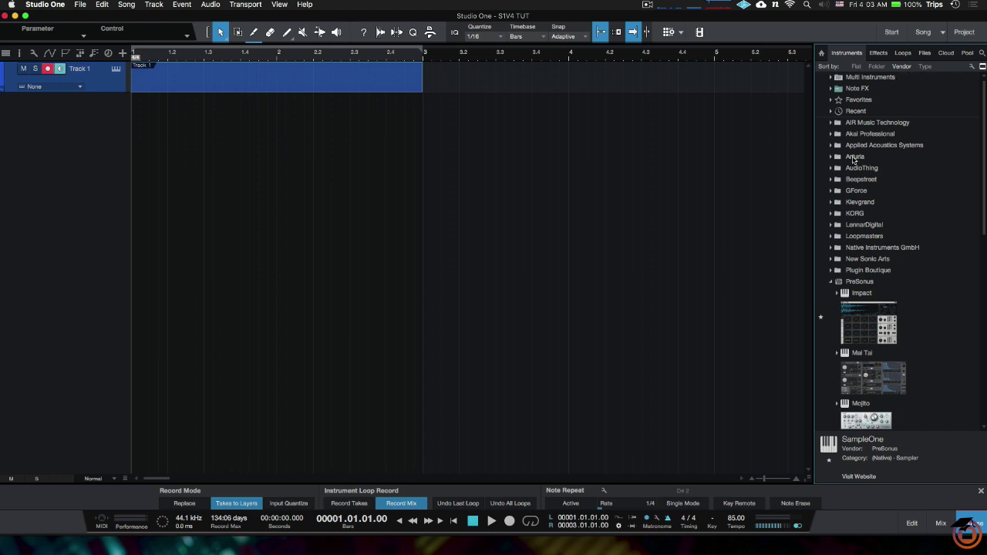
left_click(620, 528)
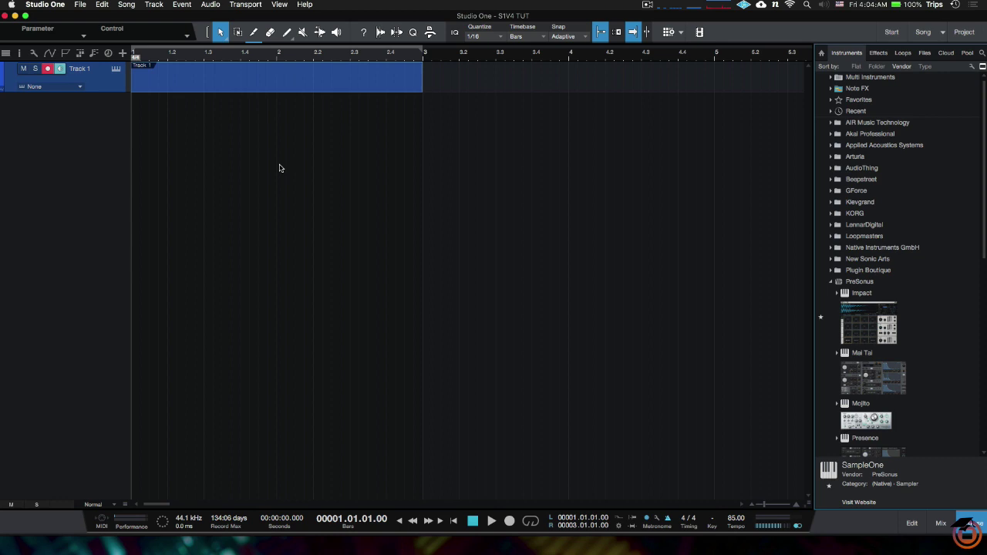
left_click(3, 72)
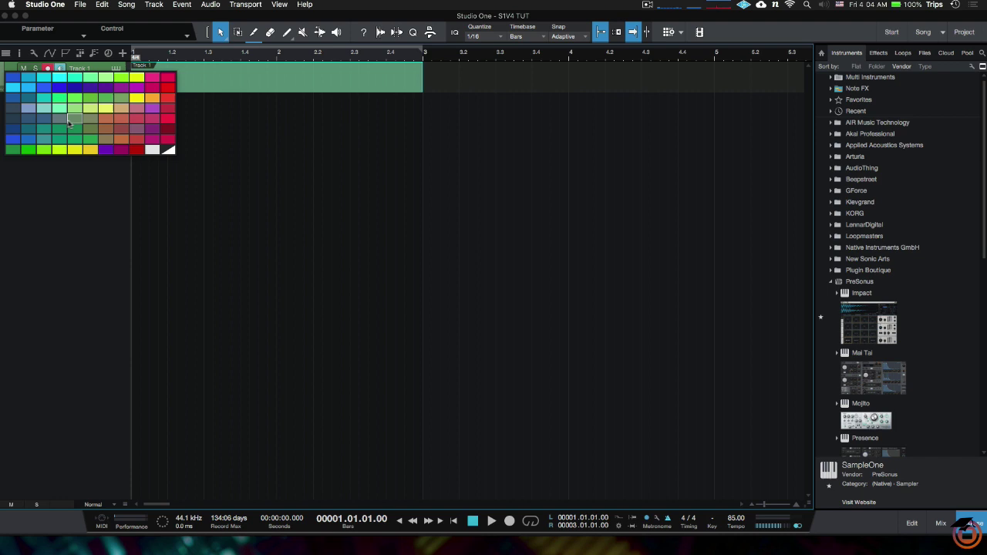
left_click(93, 179)
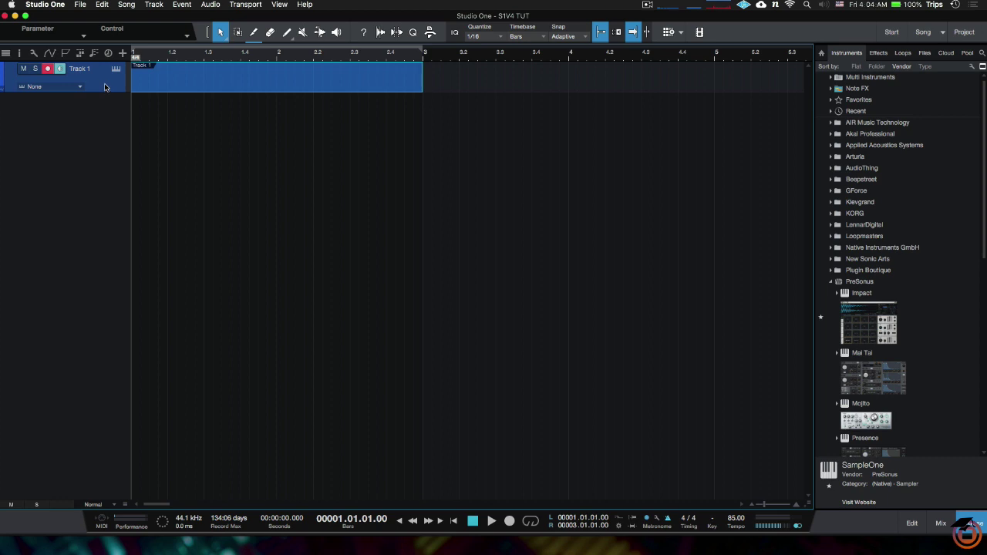
Step: Duplicate Track 1 as Track 2 and pack both into a folder track
right_click(106, 87)
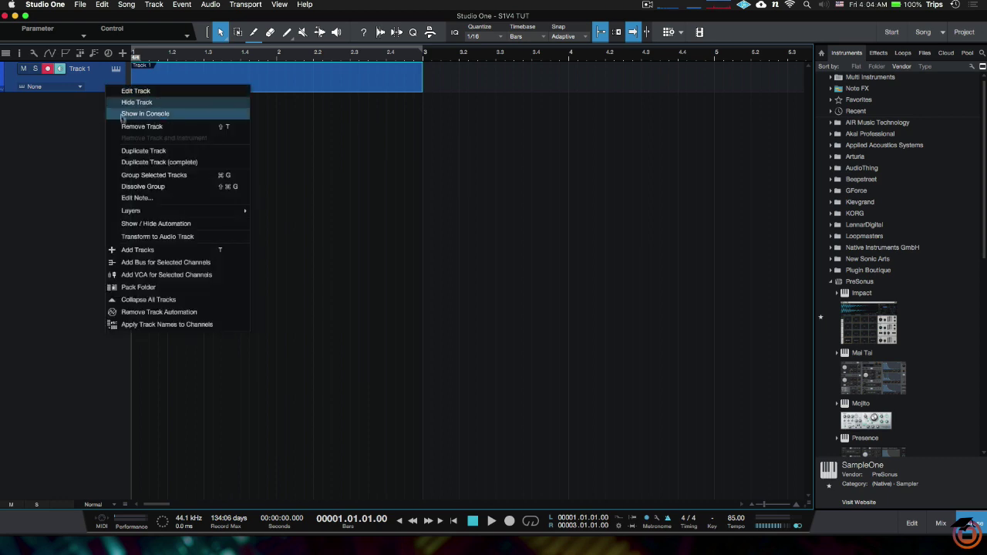
left_click(147, 162)
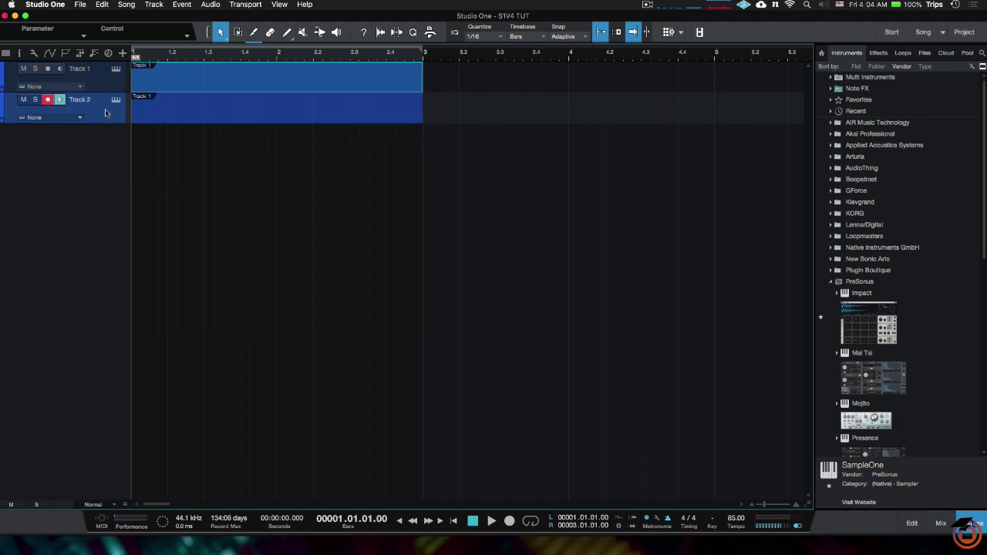
left_click(103, 84)
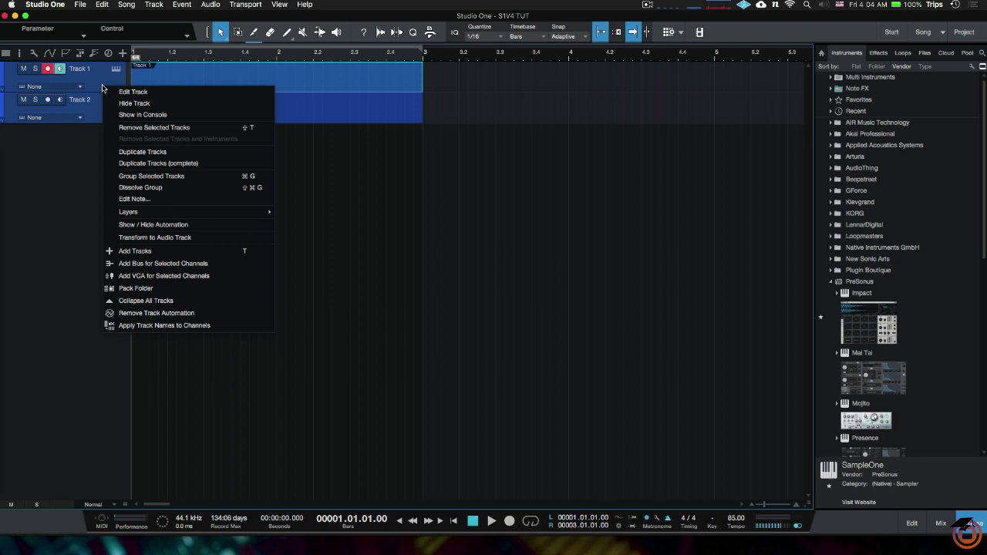
right_click(103, 84)
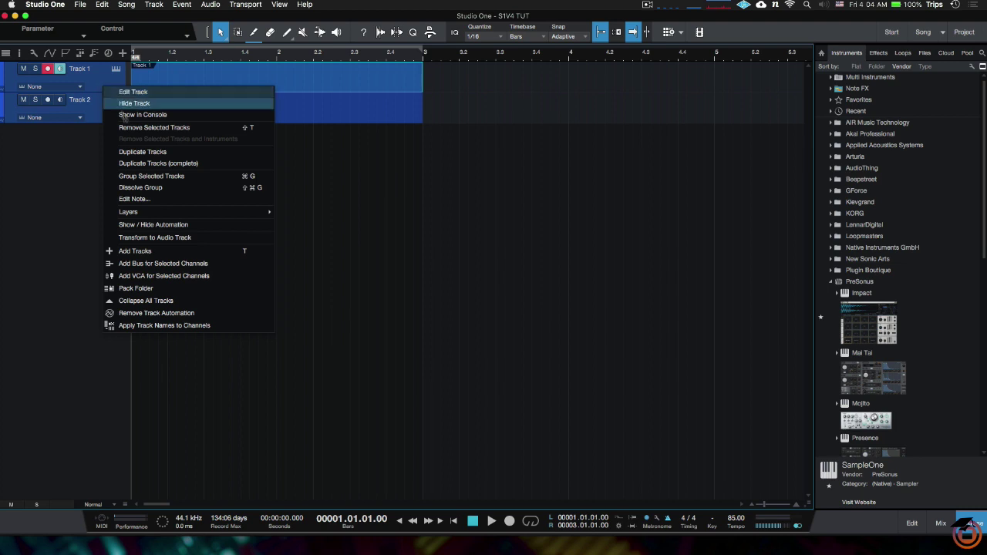
left_click(132, 290)
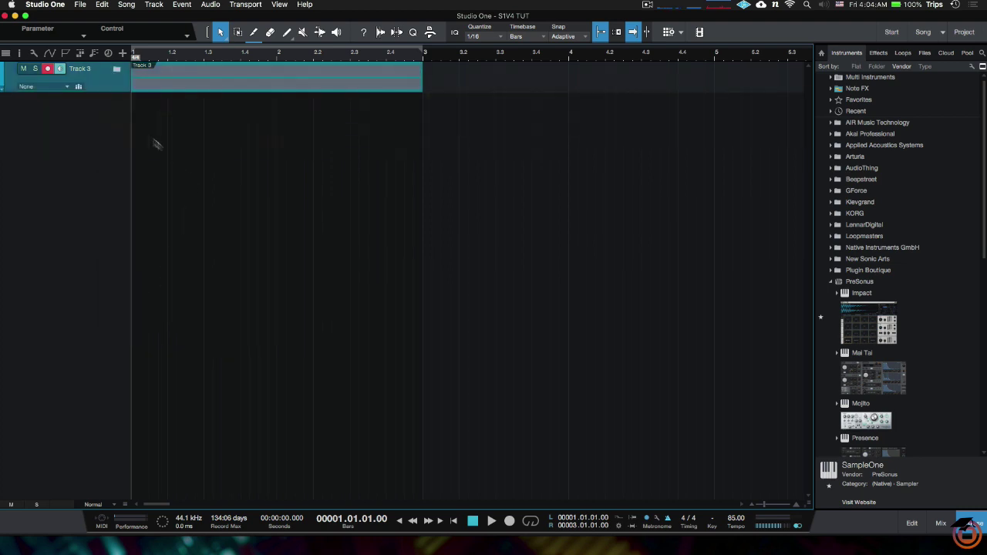
Step: Colour Track 1 blue and Track 2 light green inside the expanded folder
left_click(2, 74)
left_click(85, 77)
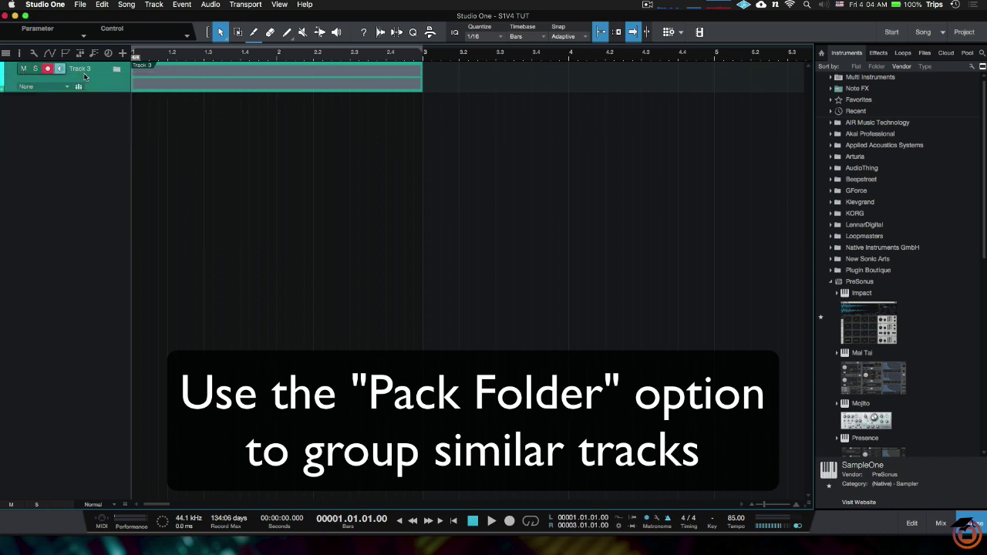
left_click(116, 70)
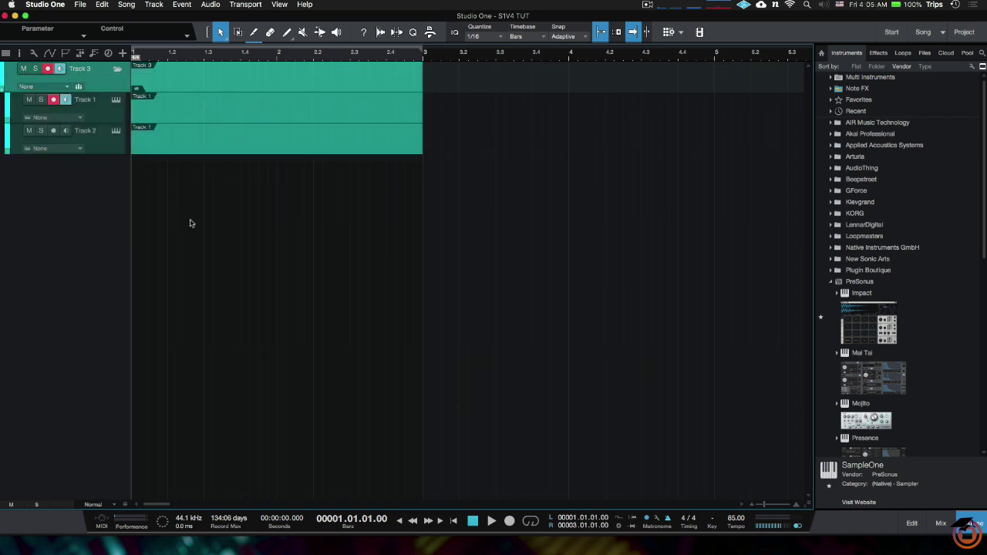
left_click(193, 111)
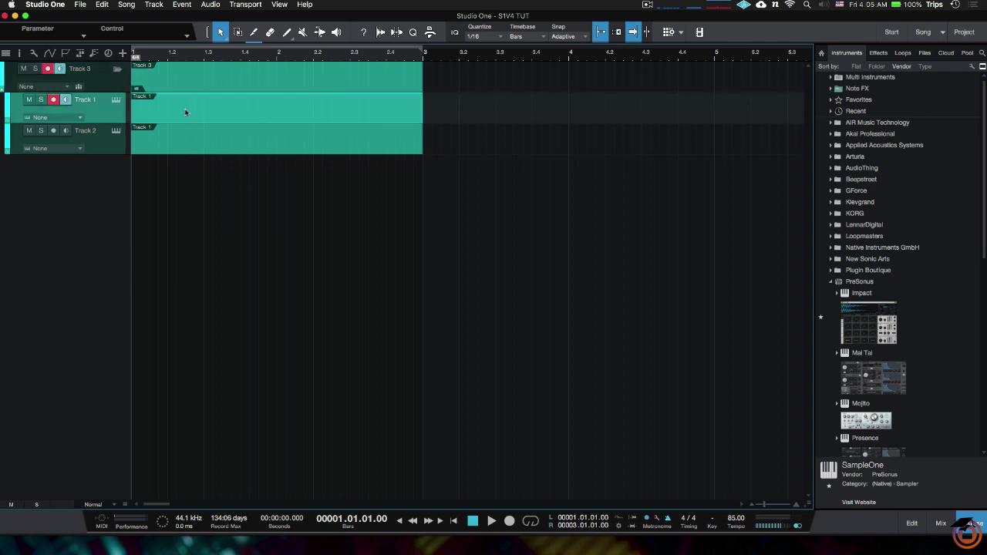
left_click(7, 104)
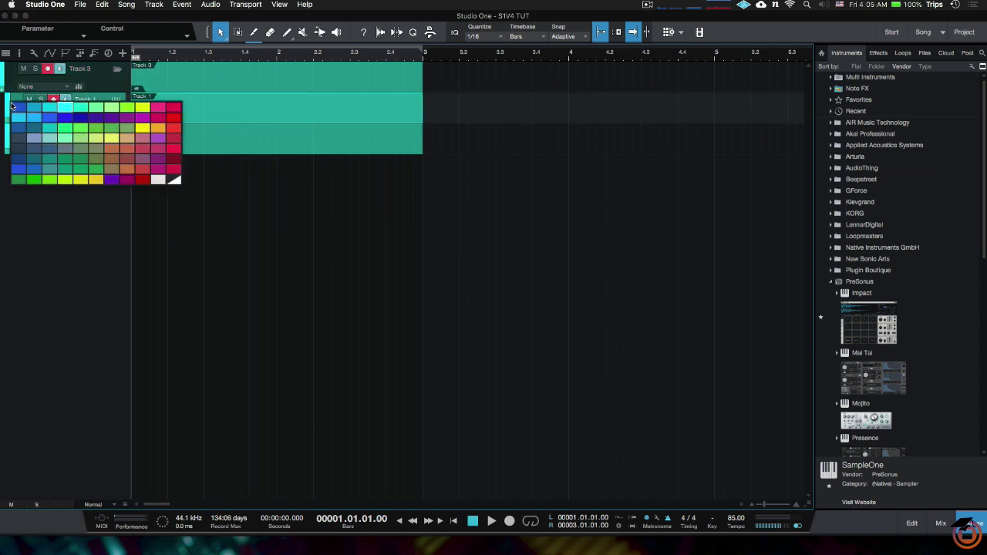
left_click(17, 109)
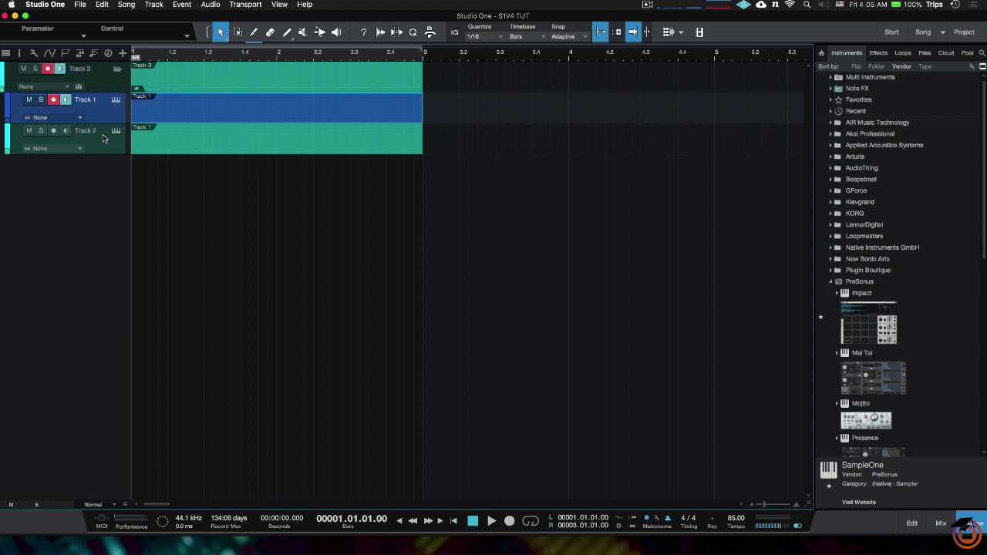
left_click(6, 135)
left_click(8, 139)
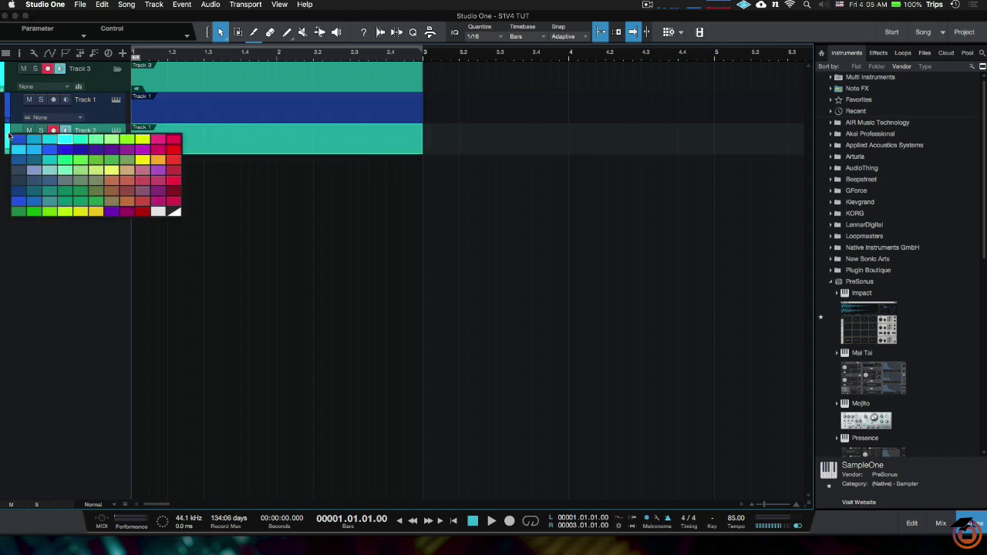
left_click(68, 214)
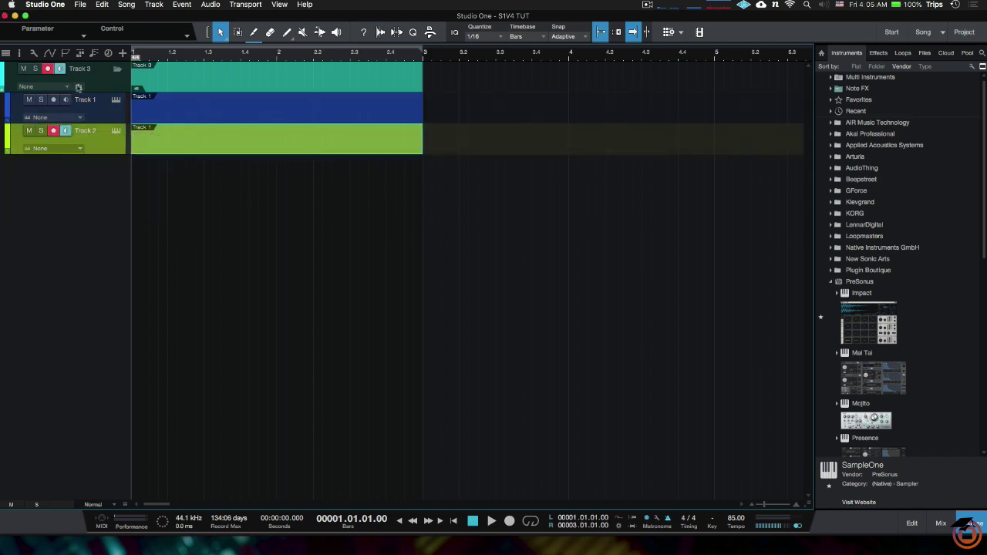
Step: Remove the folder track, then remove Track 1 and Track 2, leaving the song empty
key("Delete")
key("super+z")
left_click(118, 69)
right_click(109, 85)
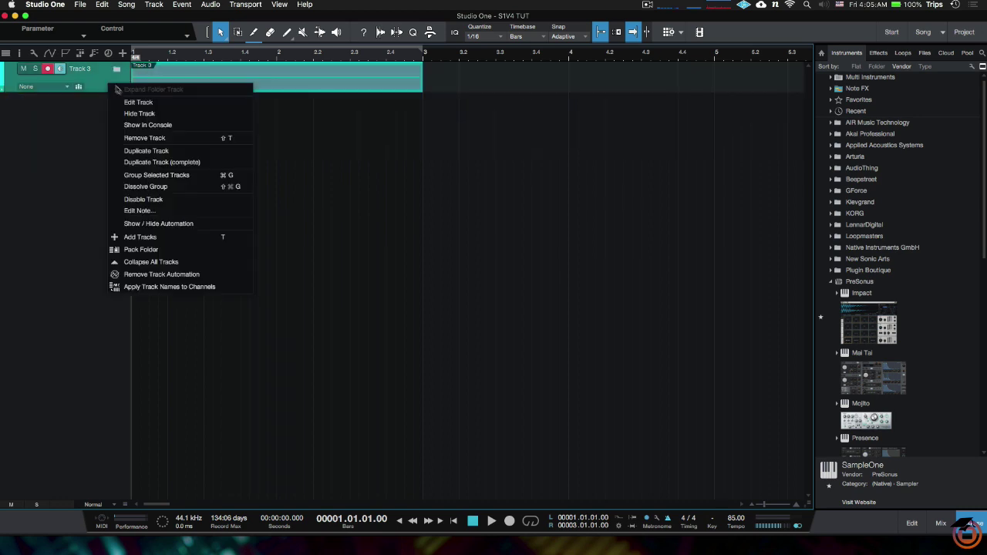
left_click(154, 145)
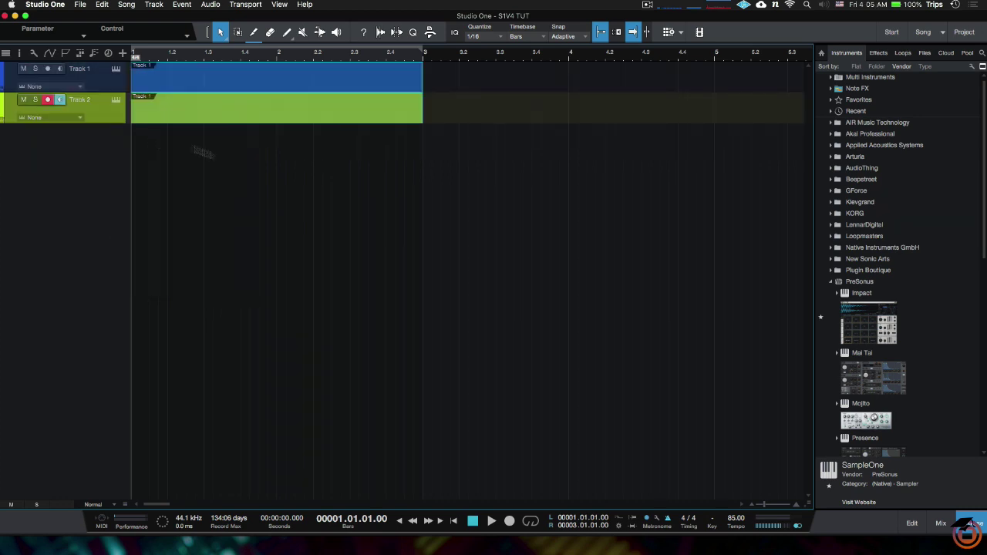
left_click(113, 85, "super")
right_click(103, 102)
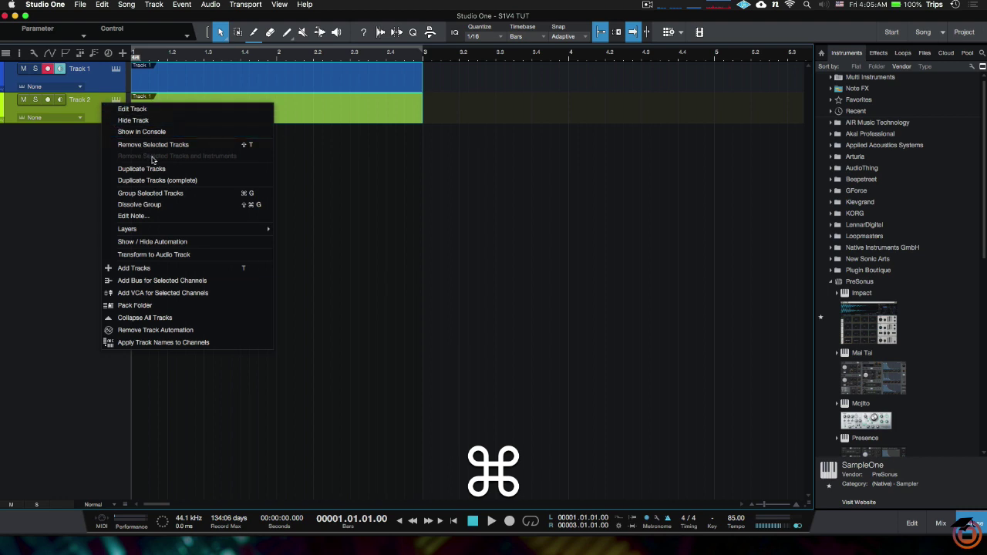
left_click(158, 145)
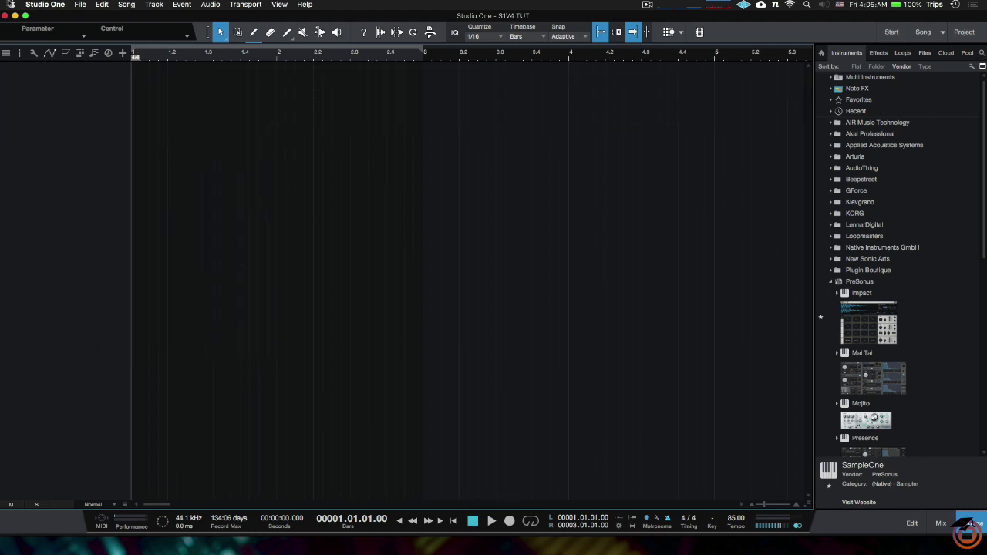
left_click(46, 4)
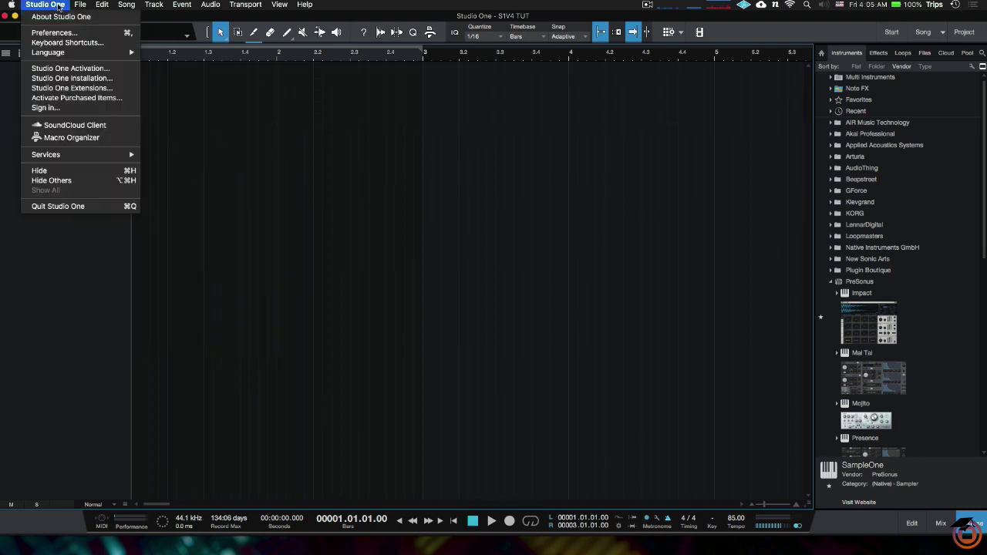
left_click(67, 43)
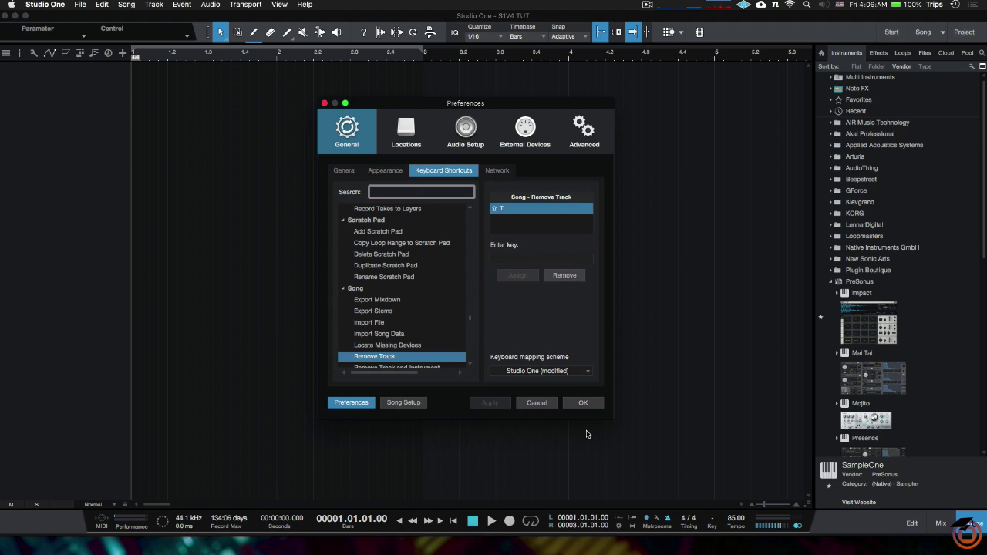
type("cycle")
key("BackSpace")
key("BackSpace")
key("BackSpace")
key("BackSpace")
key("BackSpace")
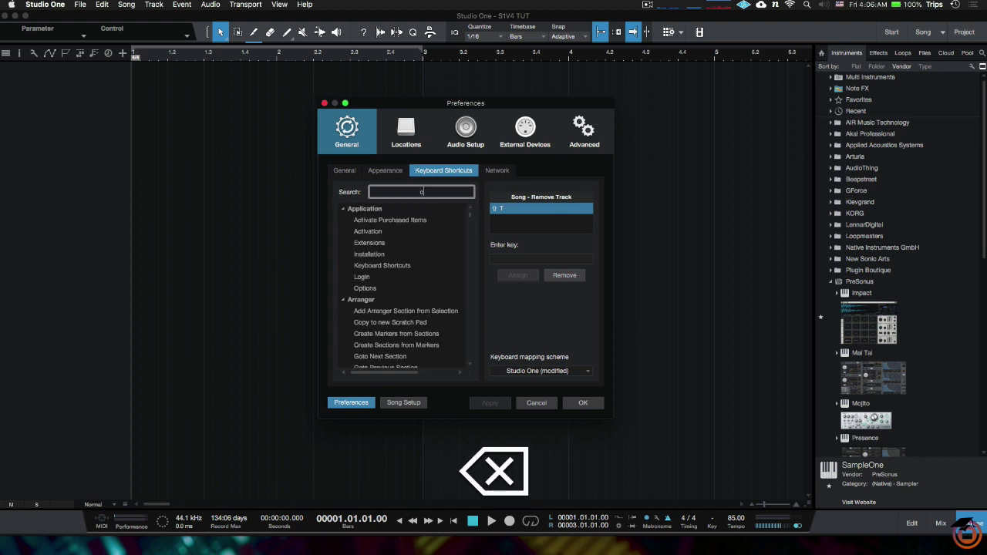
type("loop")
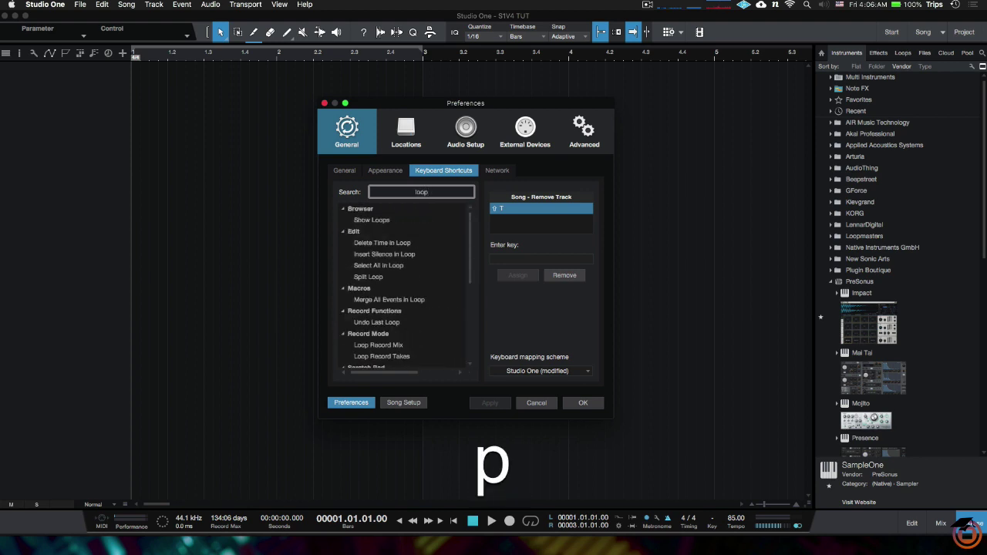
left_click_drag(468, 246, 470, 316)
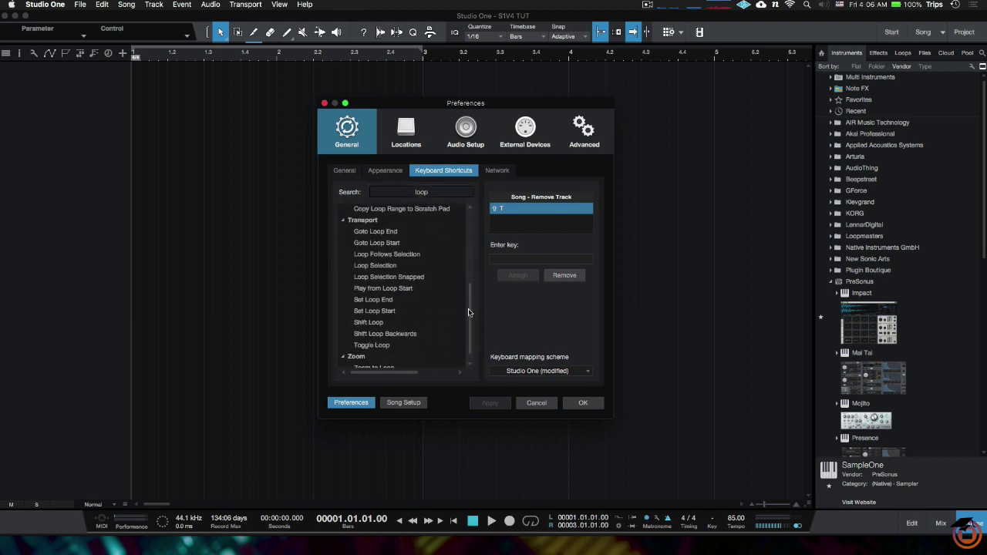
left_click(371, 346)
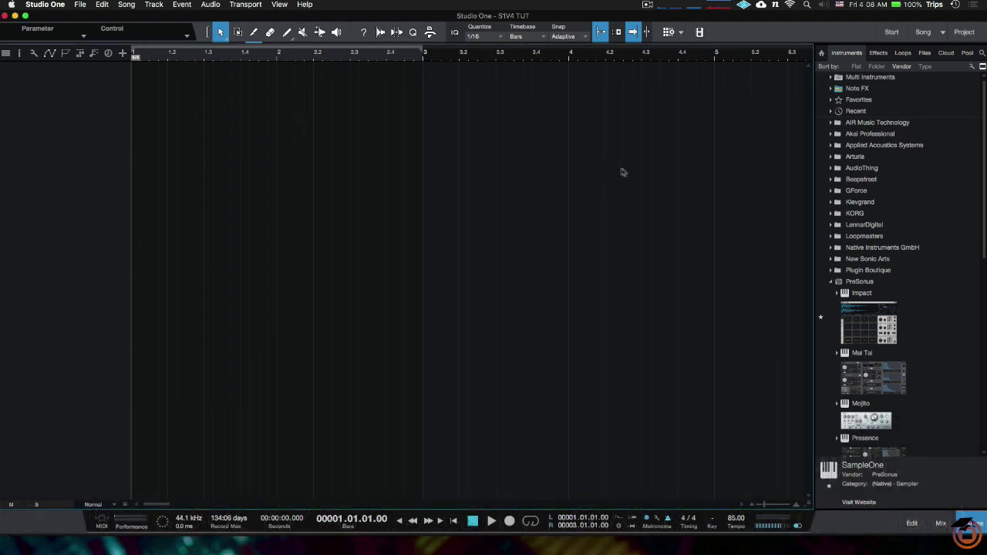
Step: In the Record Panel, enable Input Quantize, keep the 1/16 grid, then switch it off
left_click(619, 527)
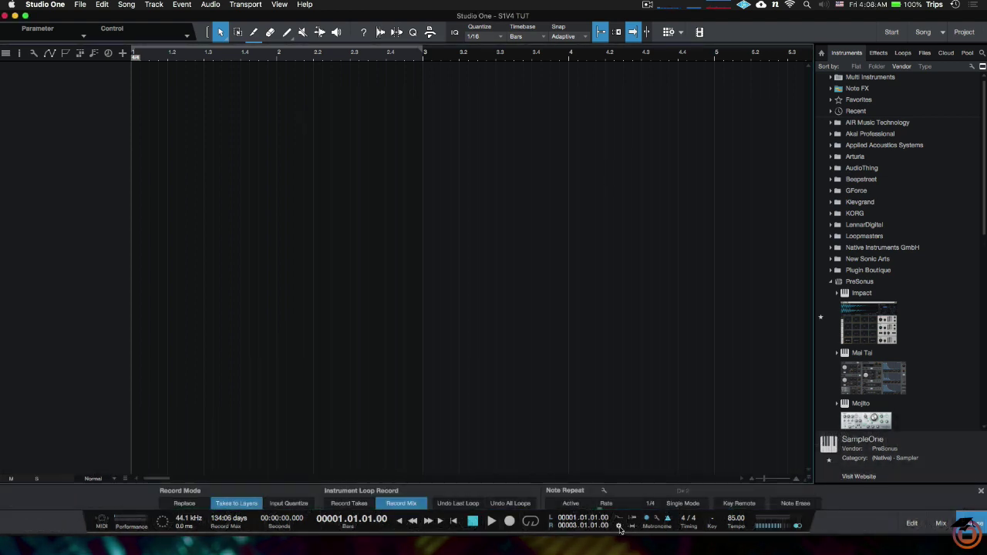
left_click(291, 509)
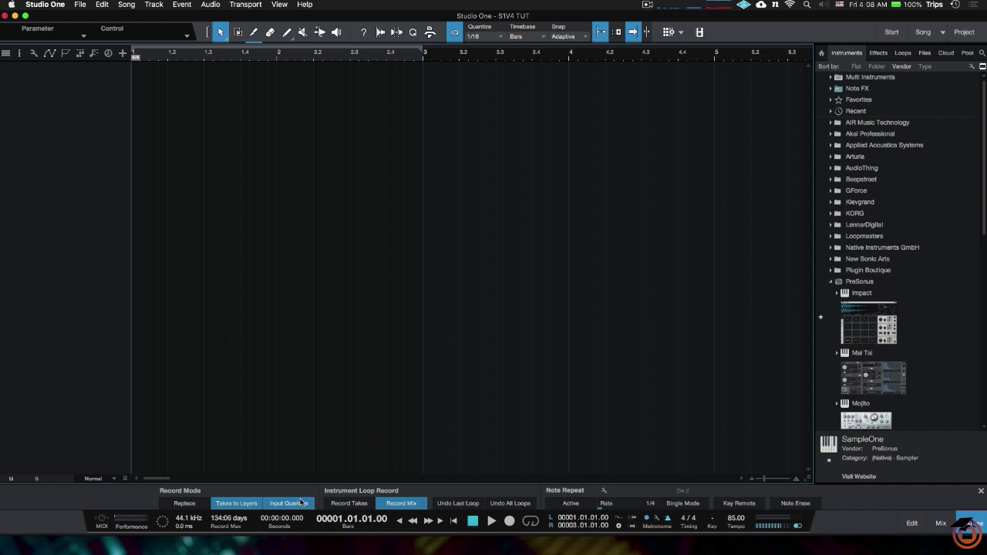
left_click(501, 38)
left_click(502, 38)
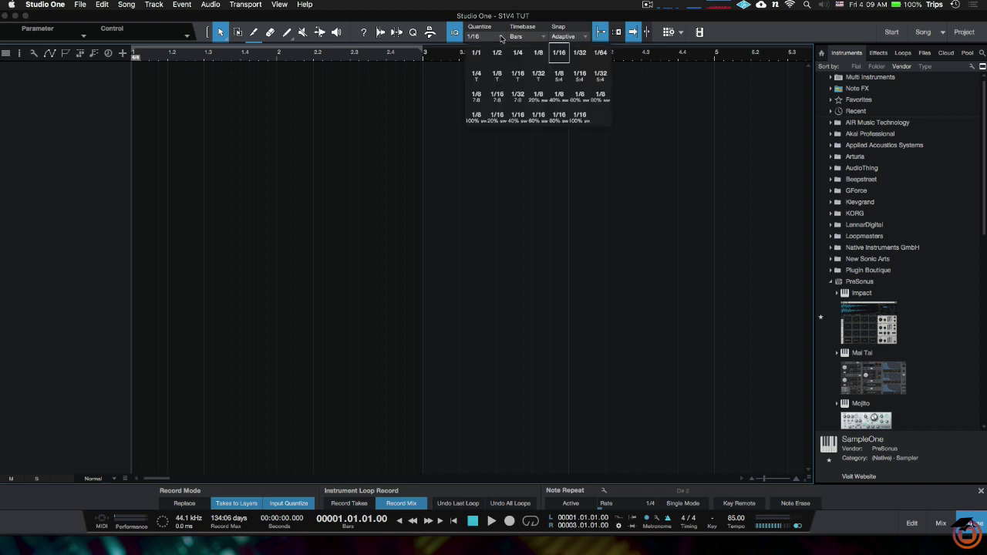
left_click(501, 36)
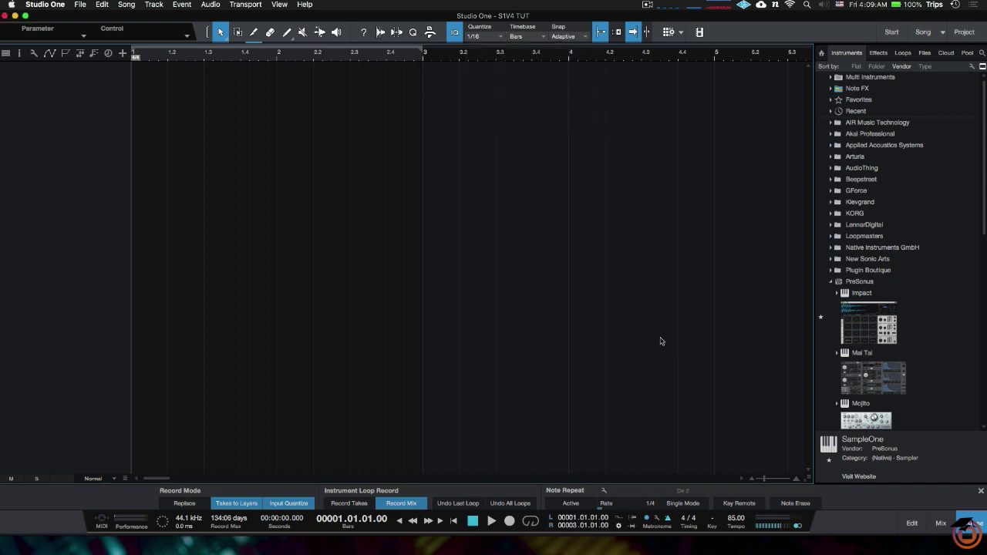
left_click(454, 34)
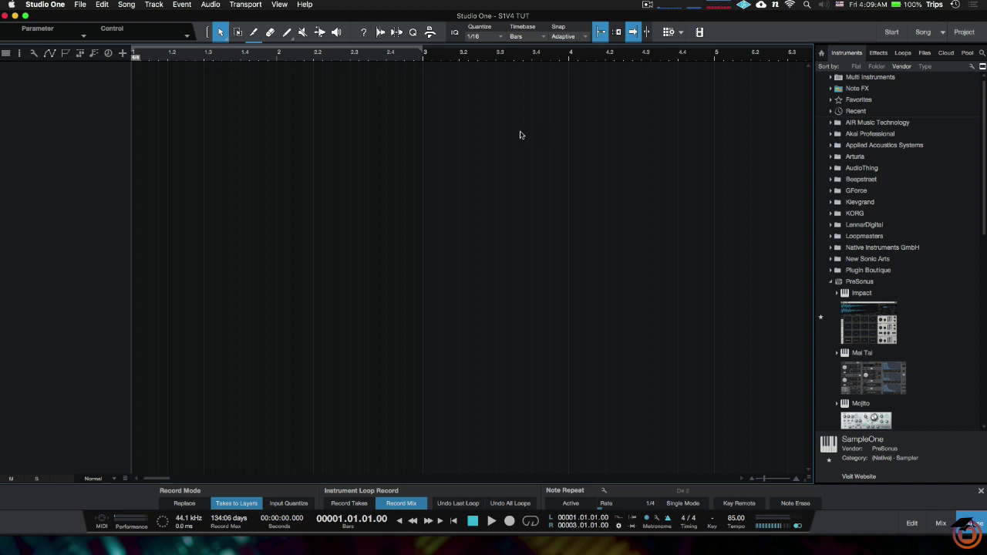
Step: Hide the Record Panel from the transport bar toggle
left_click(618, 527)
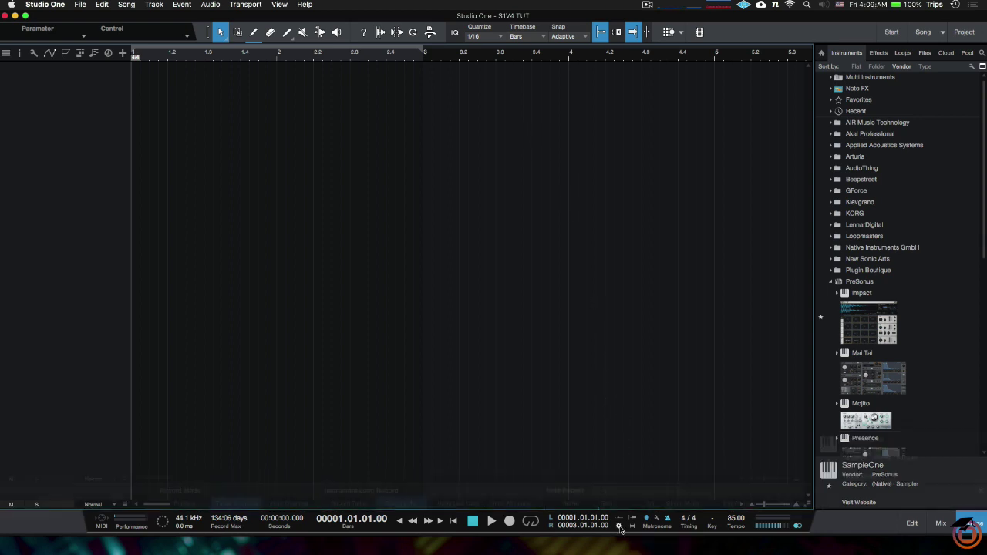